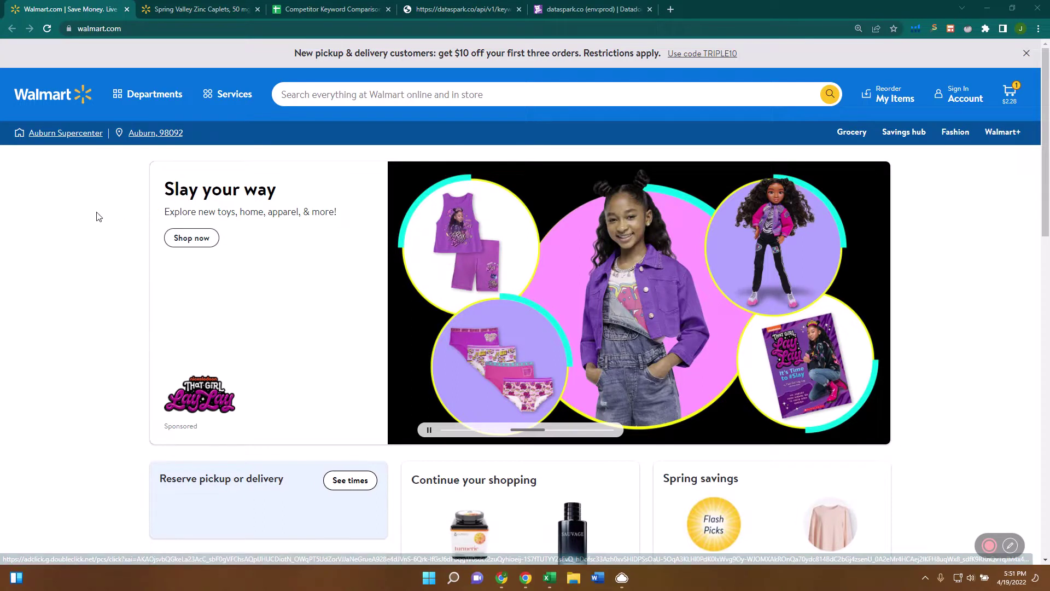
Search Walmart for 'supplements' and open the Spring Valley Zinc Caplets, 50 mg, 200 Ct product page
click(300, 96)
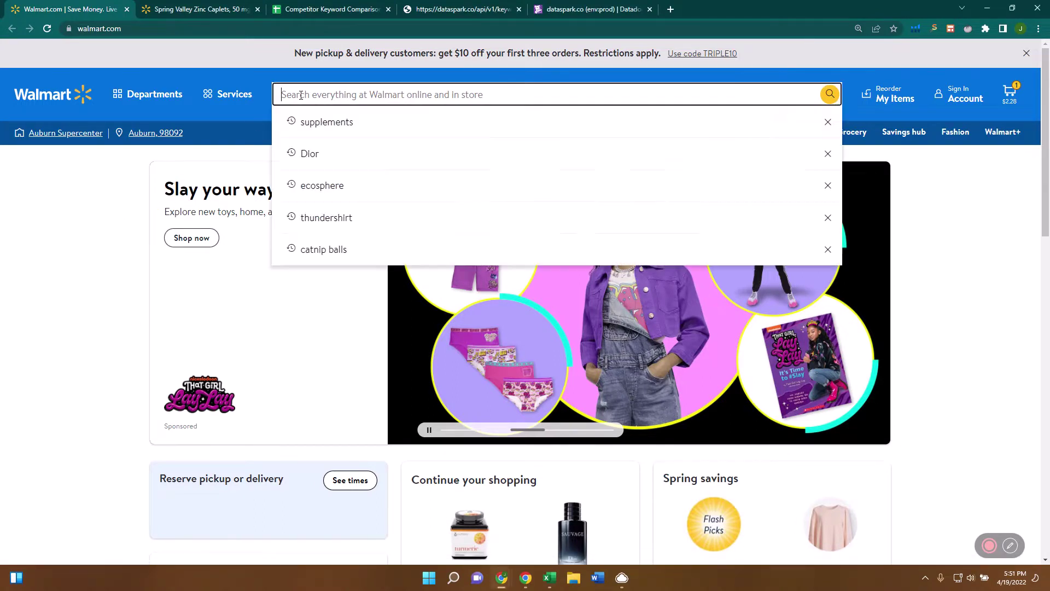
click(324, 120)
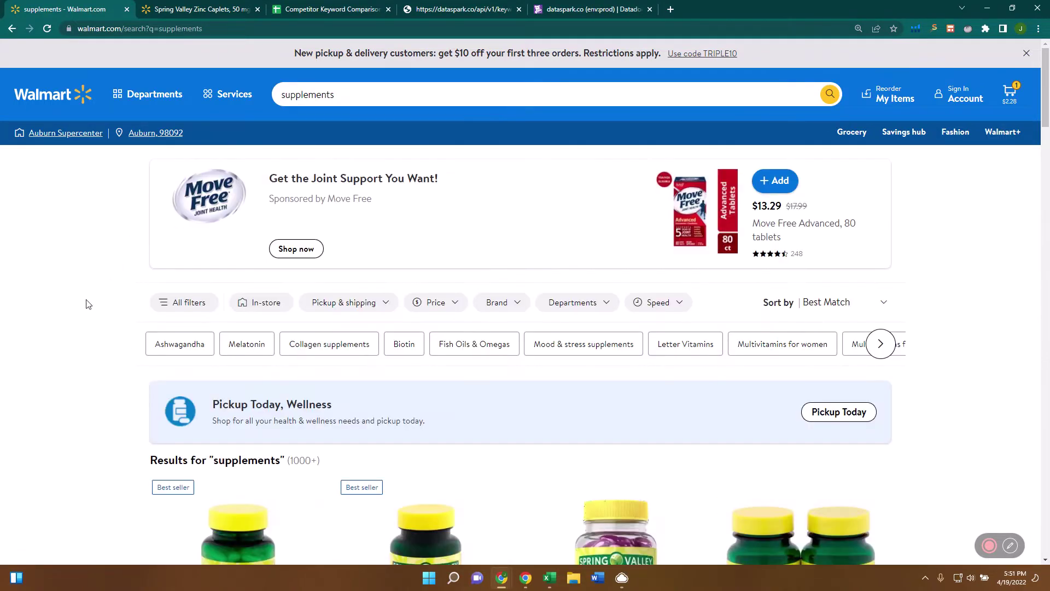
scroll(136, 263, down, 4)
scroll(137, 263, down, 3)
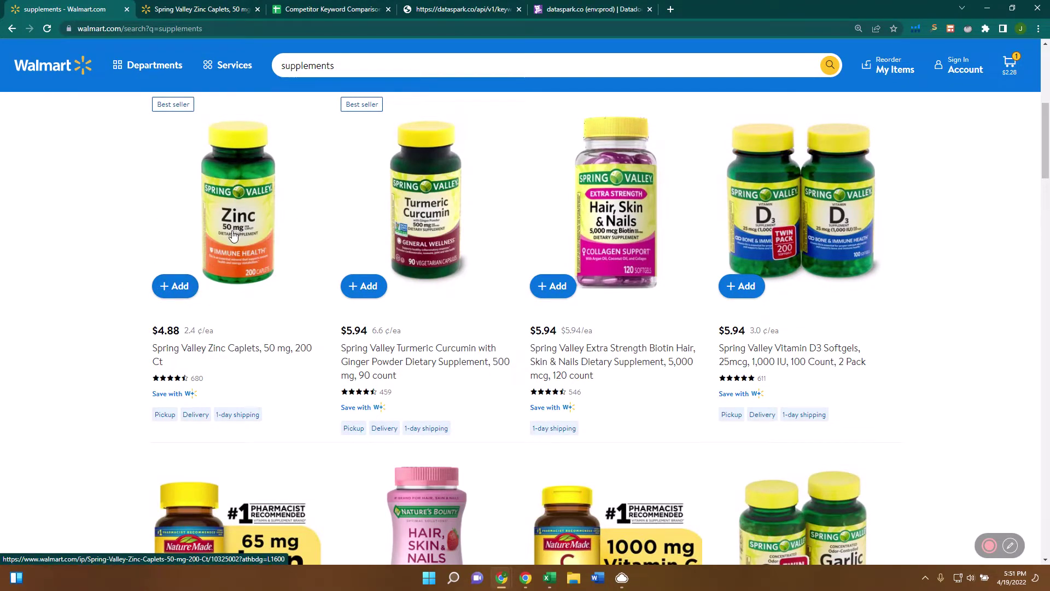
click(234, 248)
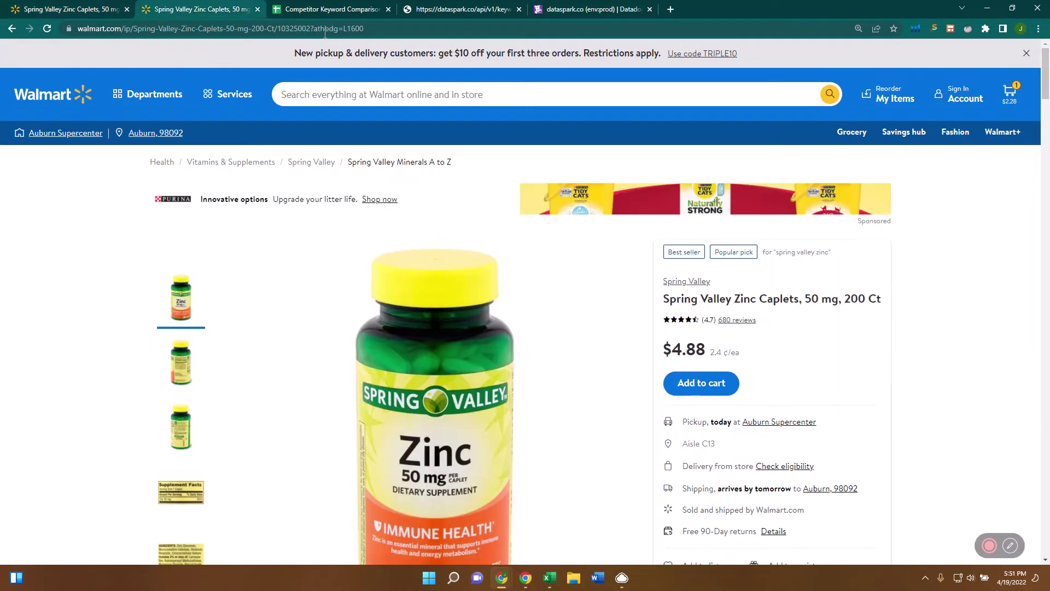
Scroll the zinc product page to DataSpark's Product Placement table, e.g. 'zinc' at Walmart rank 827
scroll(218, 263, down, 9)
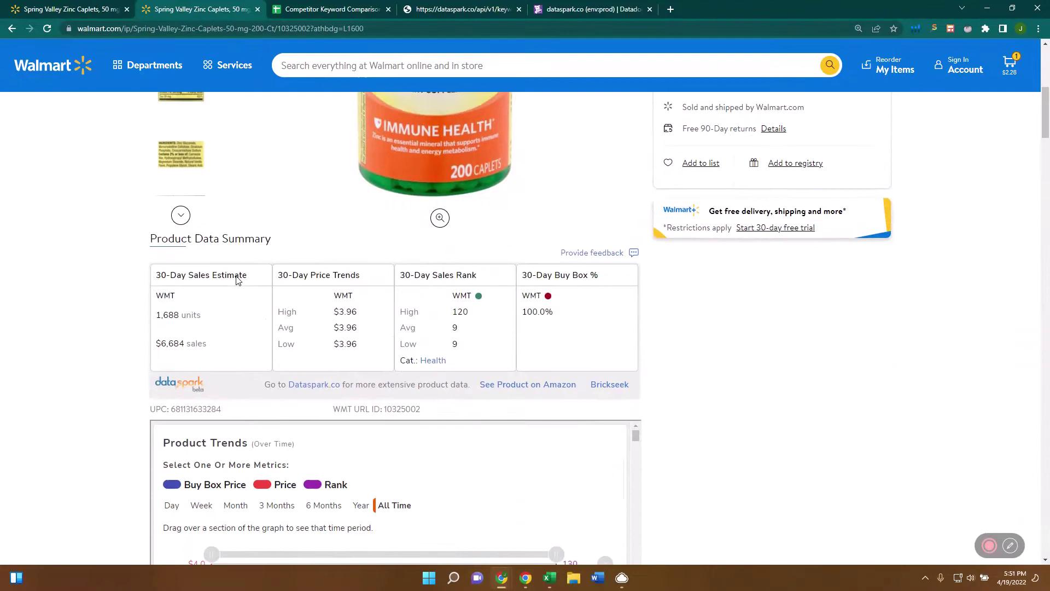
scroll(205, 281, down, 3)
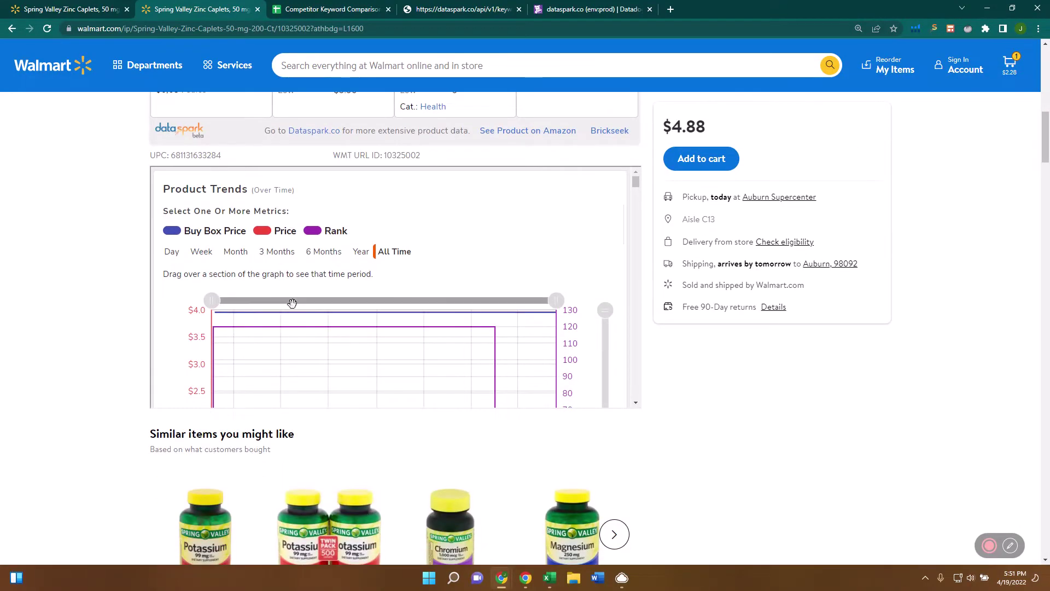
scroll(306, 274, down, 7)
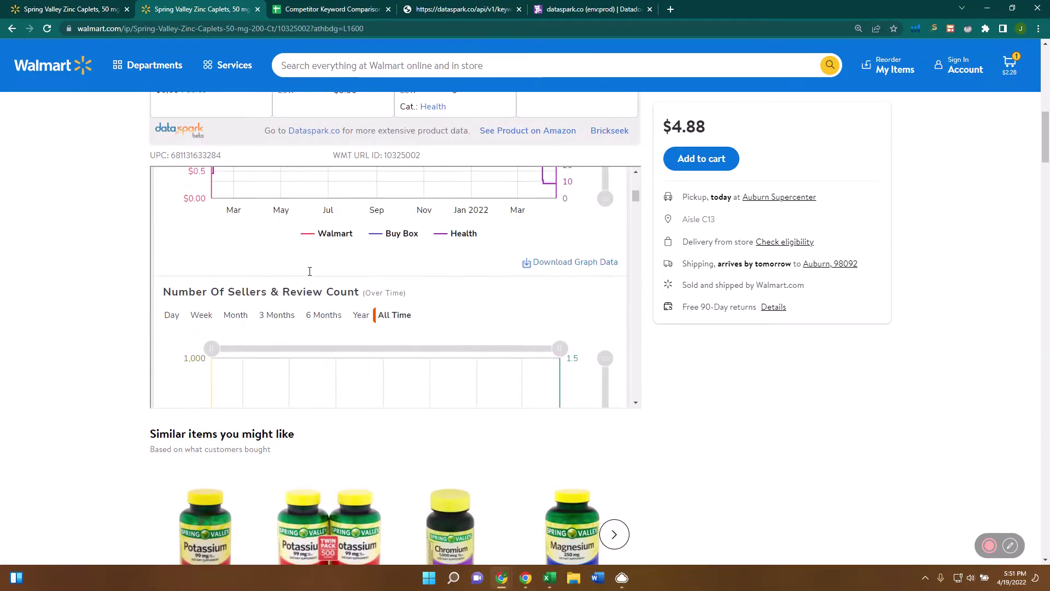
scroll(310, 271, down, 10)
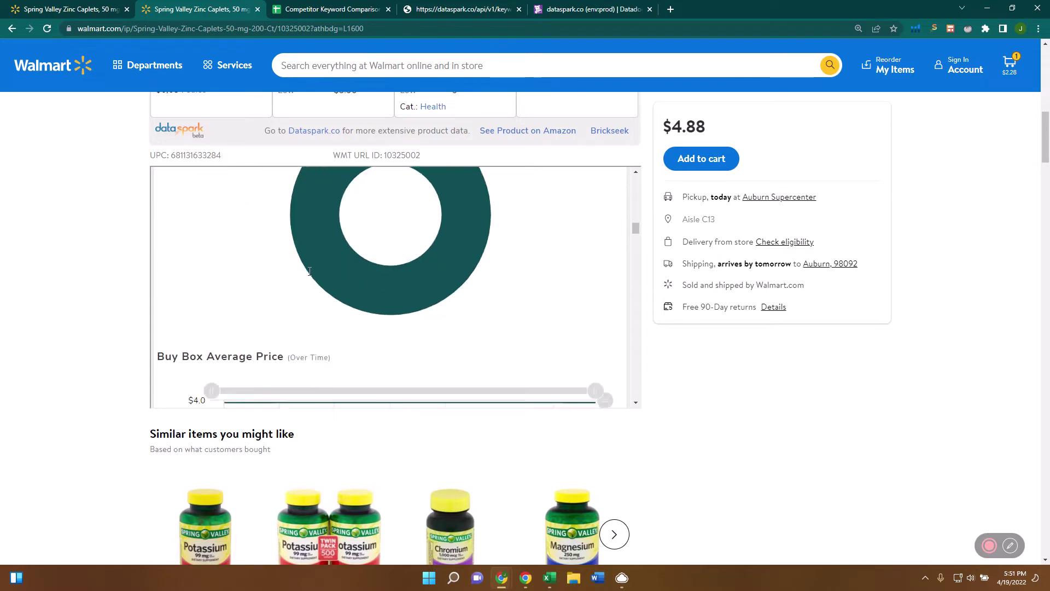
scroll(310, 272, down, 10)
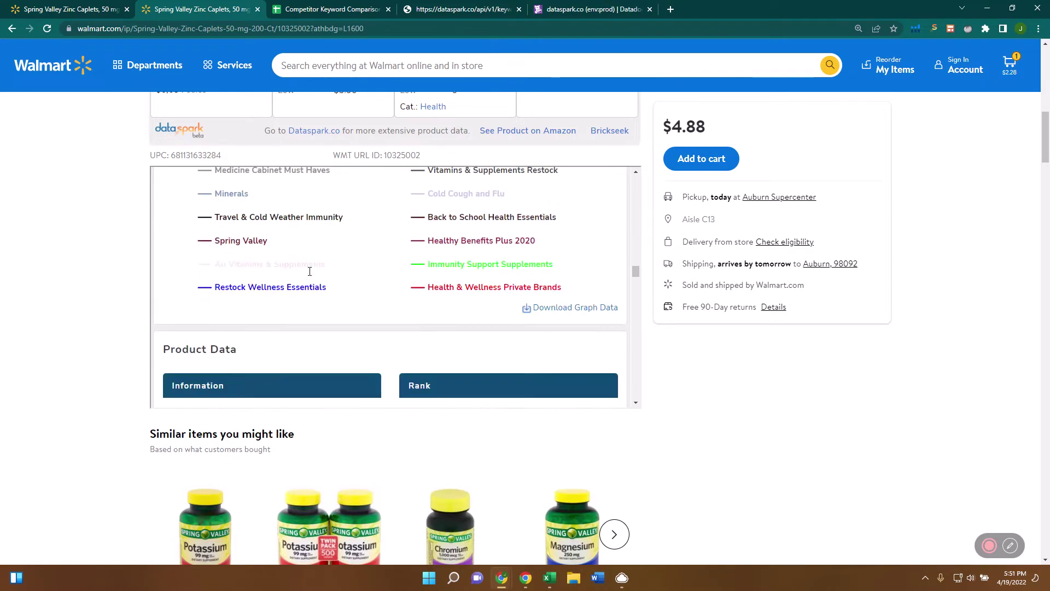
scroll(310, 271, down, 10)
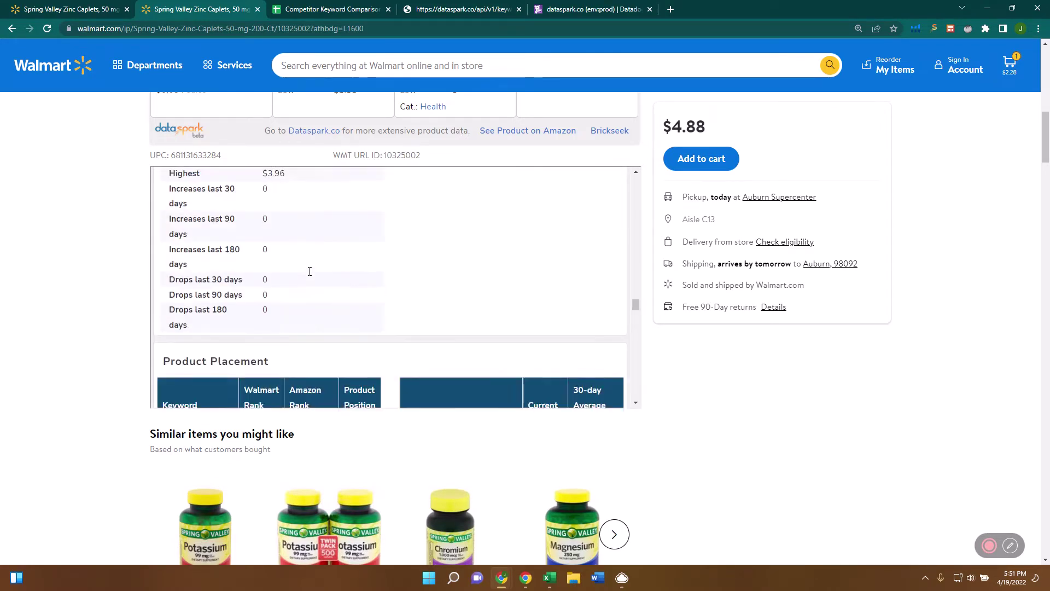
scroll(310, 271, up, 2)
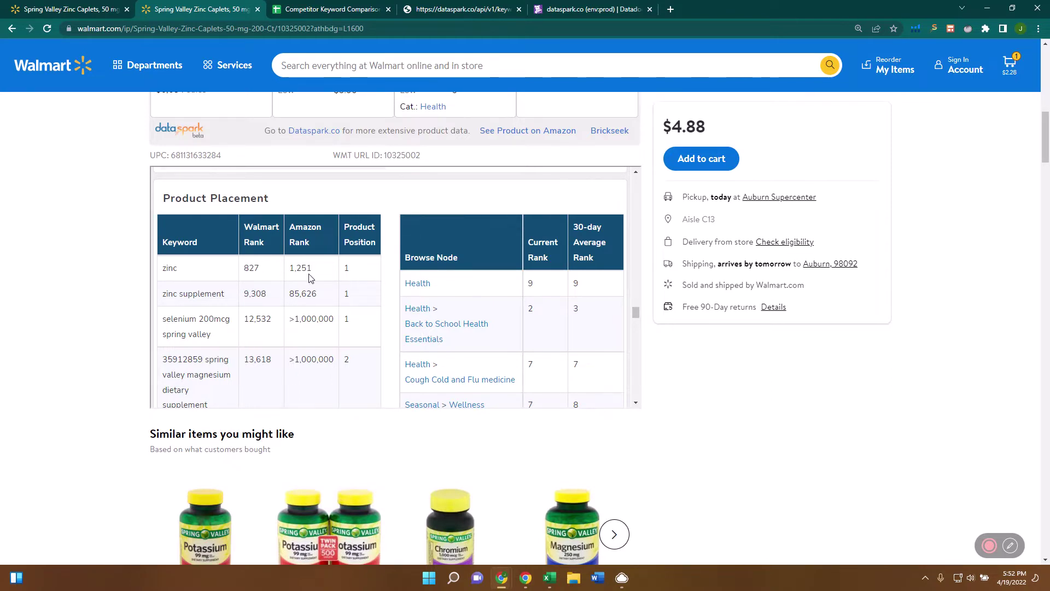
drag(356, 270, 345, 268)
scroll(211, 322, down, 4)
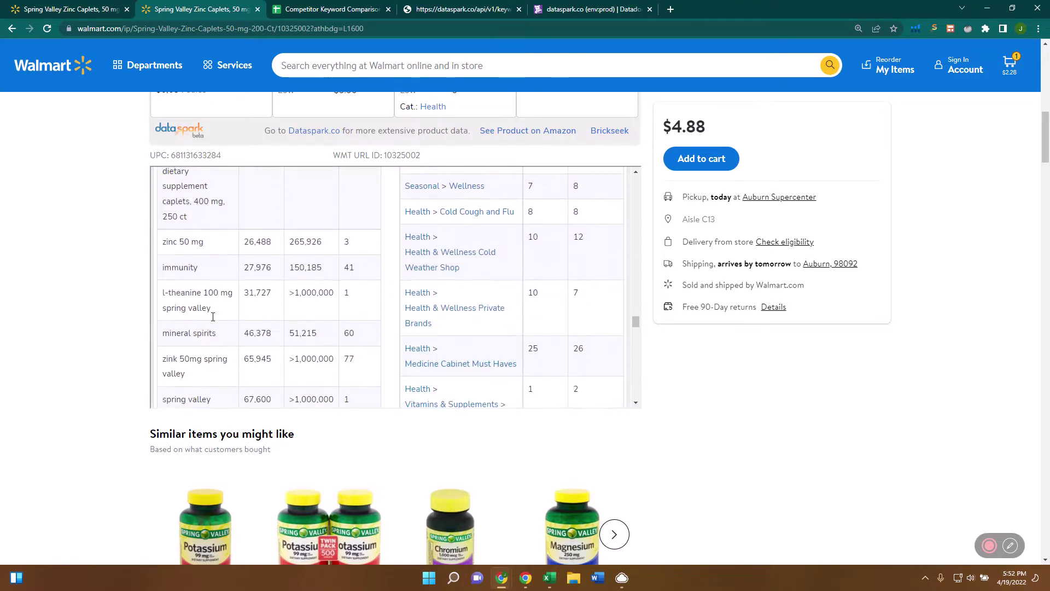
scroll(212, 316, down, 2)
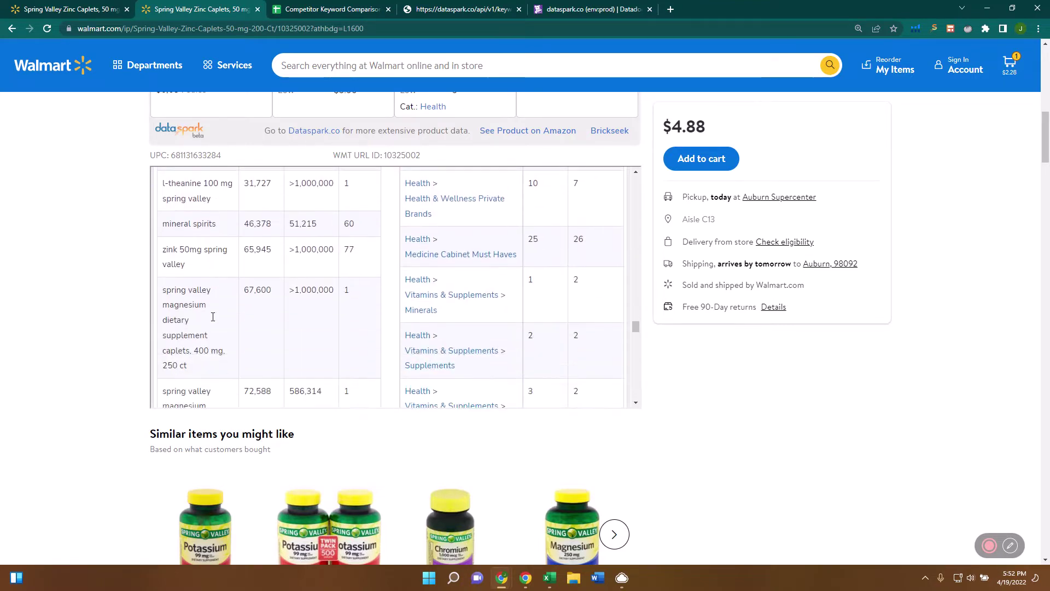
double_click(346, 289)
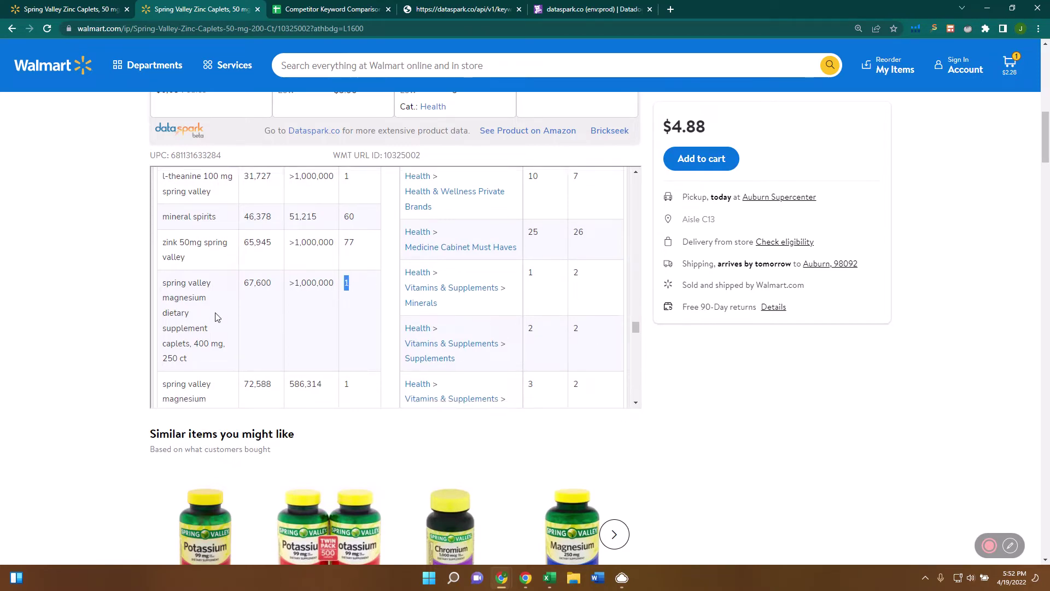
scroll(215, 315, down, 5)
scroll(215, 317, down, 6)
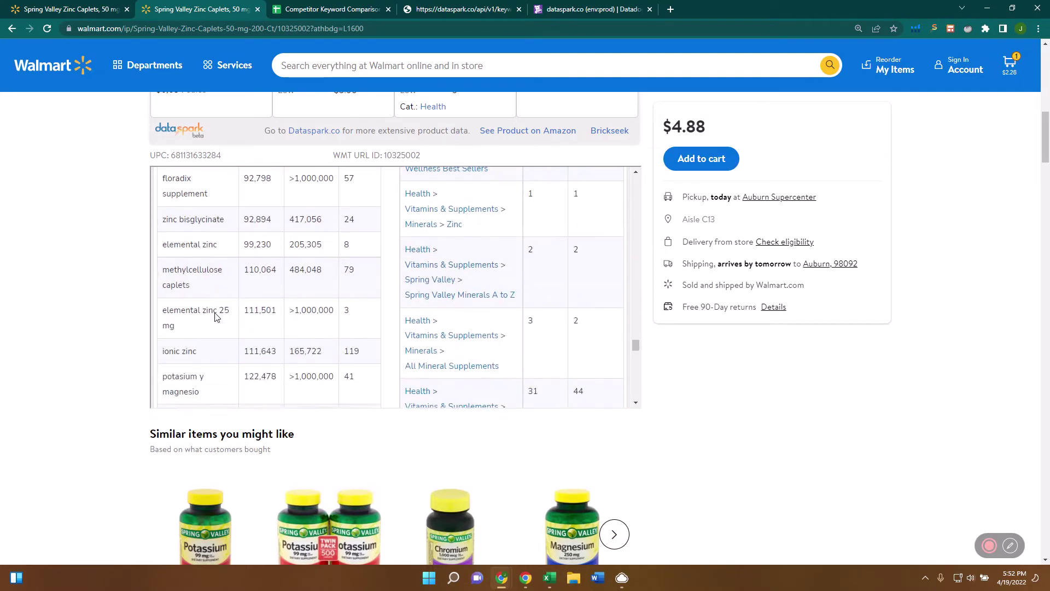
scroll(215, 317, down, 6)
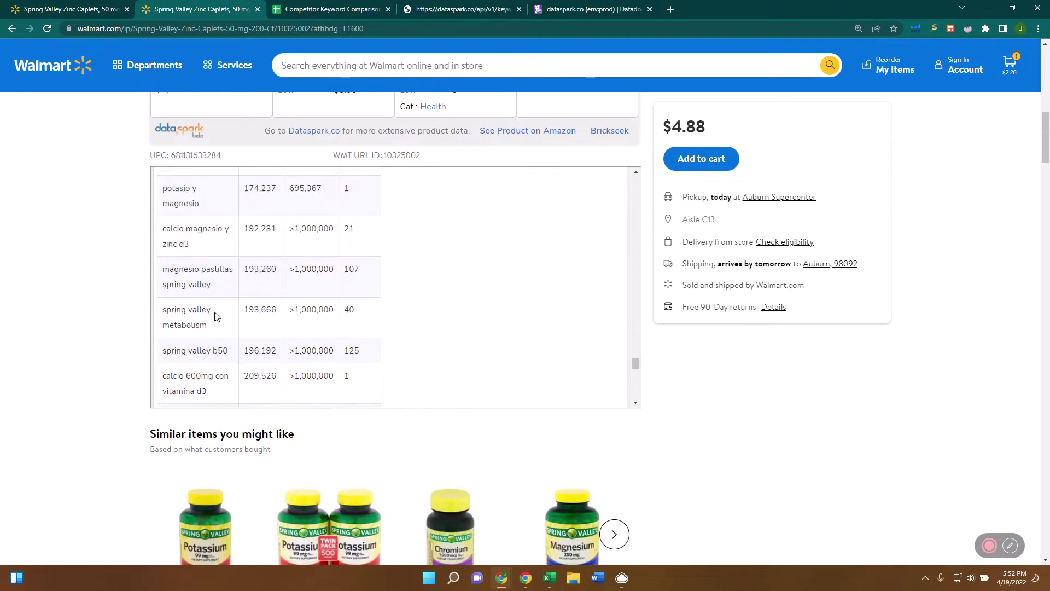
scroll(215, 316, down, 5)
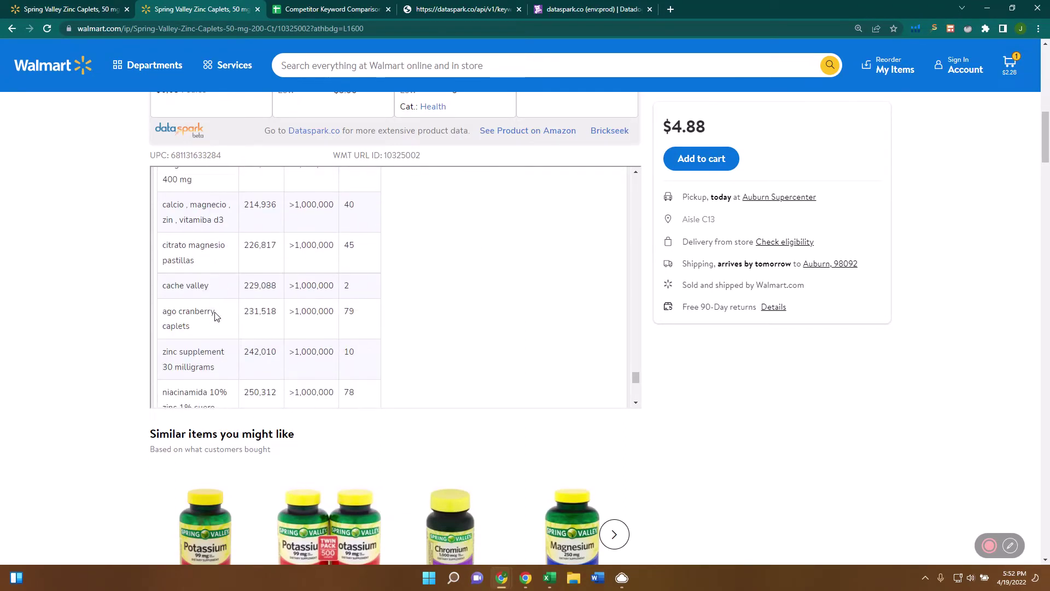
scroll(215, 316, down, 3)
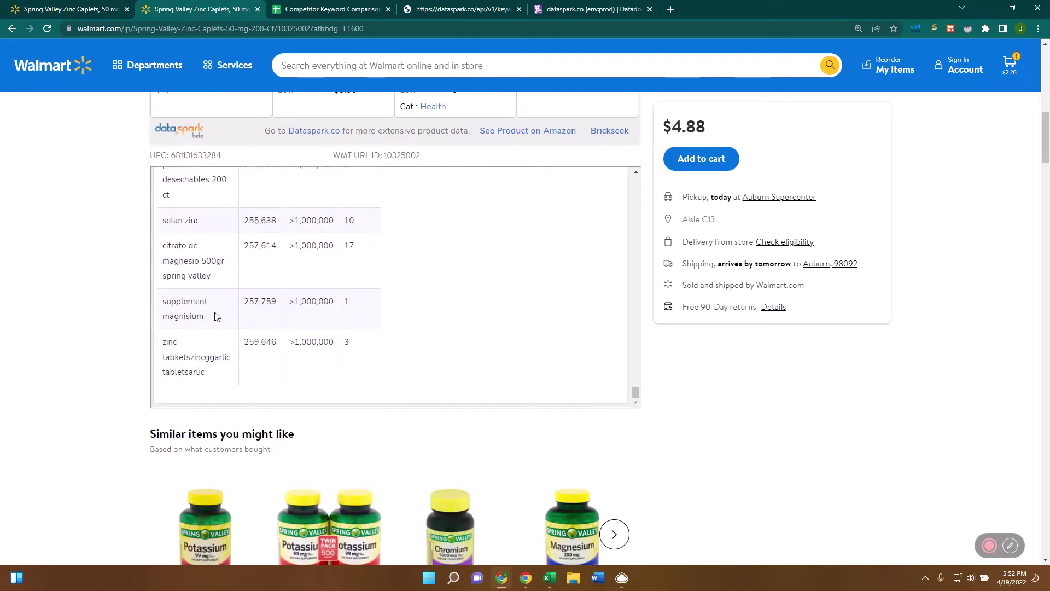
scroll(213, 315, up, 12)
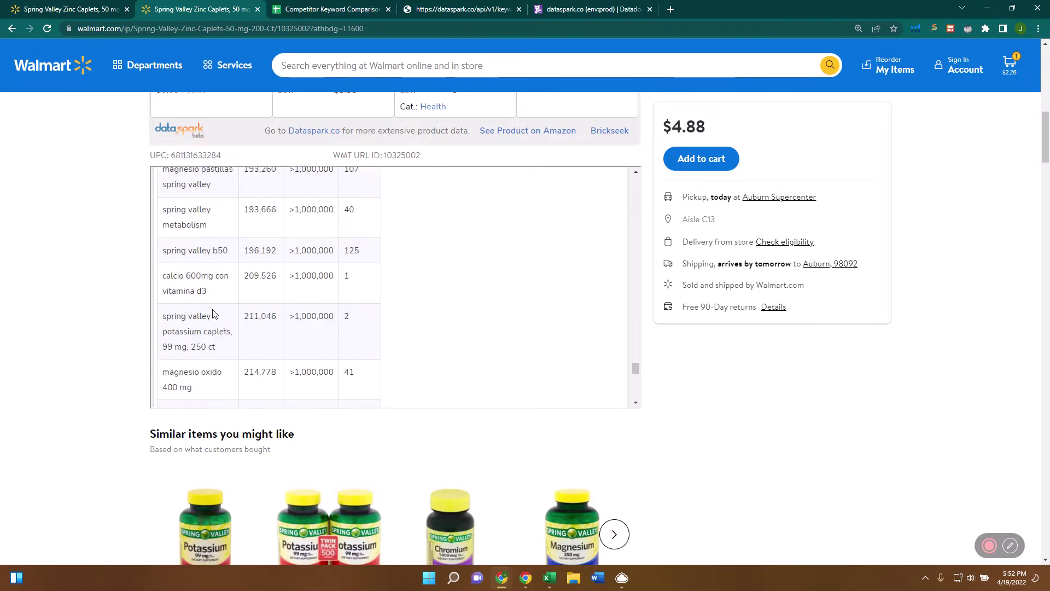
scroll(212, 310, up, 10)
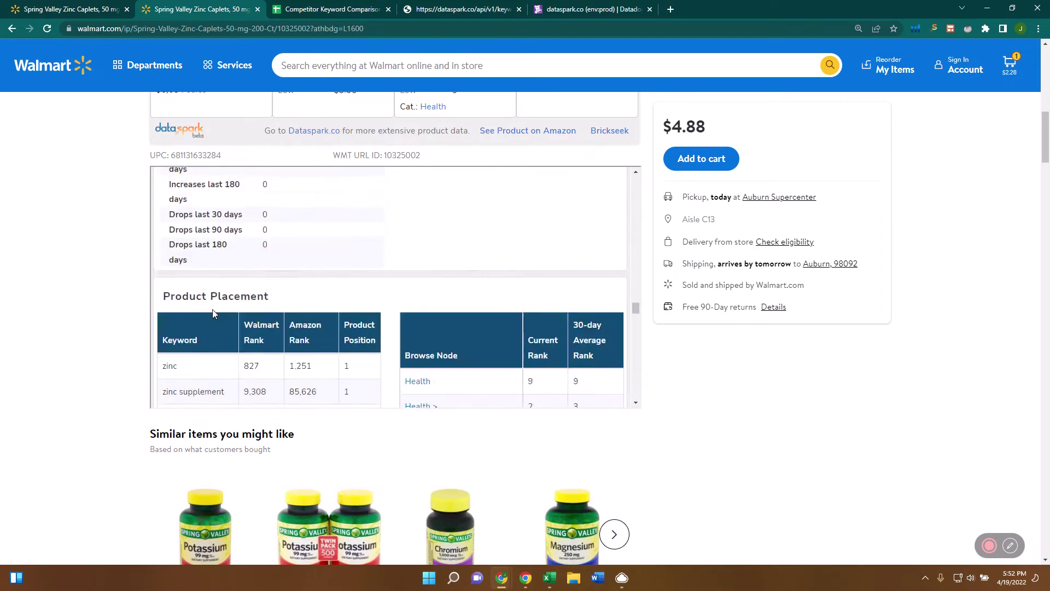
scroll(213, 312, up, 4)
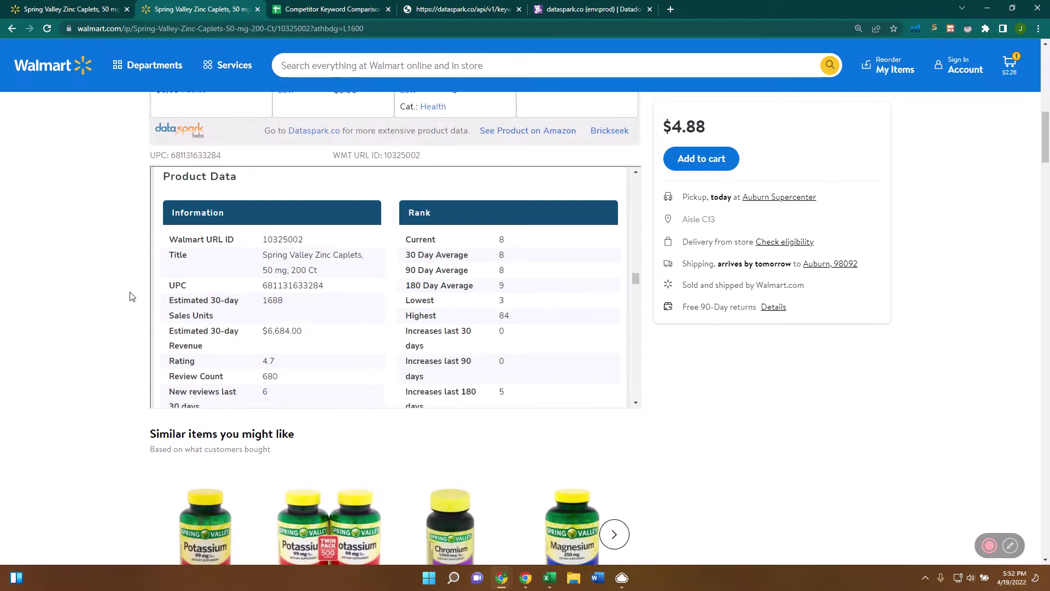
scroll(129, 296, up, 10)
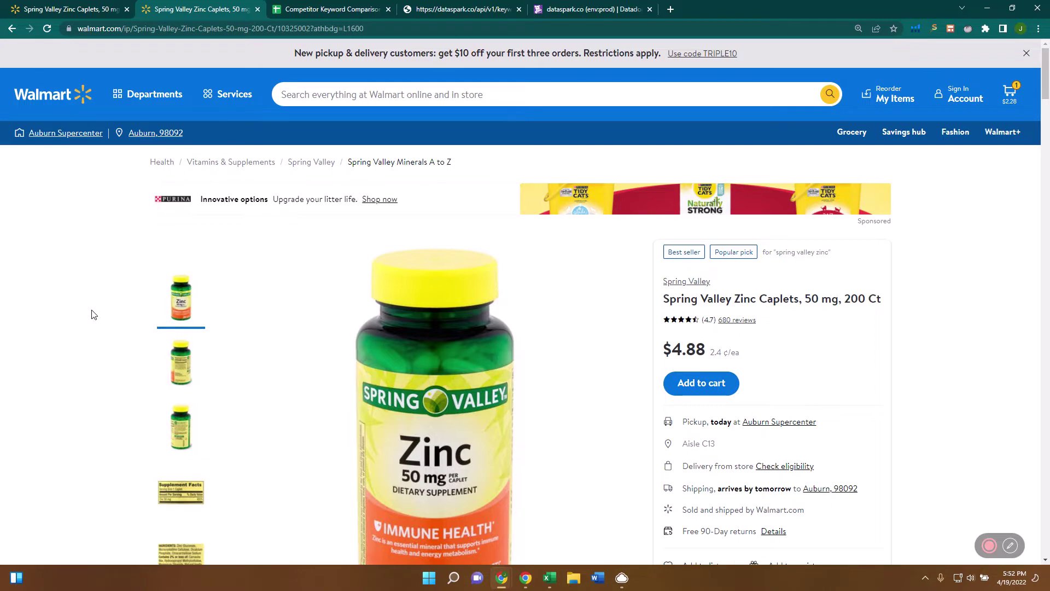
Check the DataSpark add-on in Competitor Keyword Comparison, then select the brand name Spring Valley on Walmart
click(315, 9)
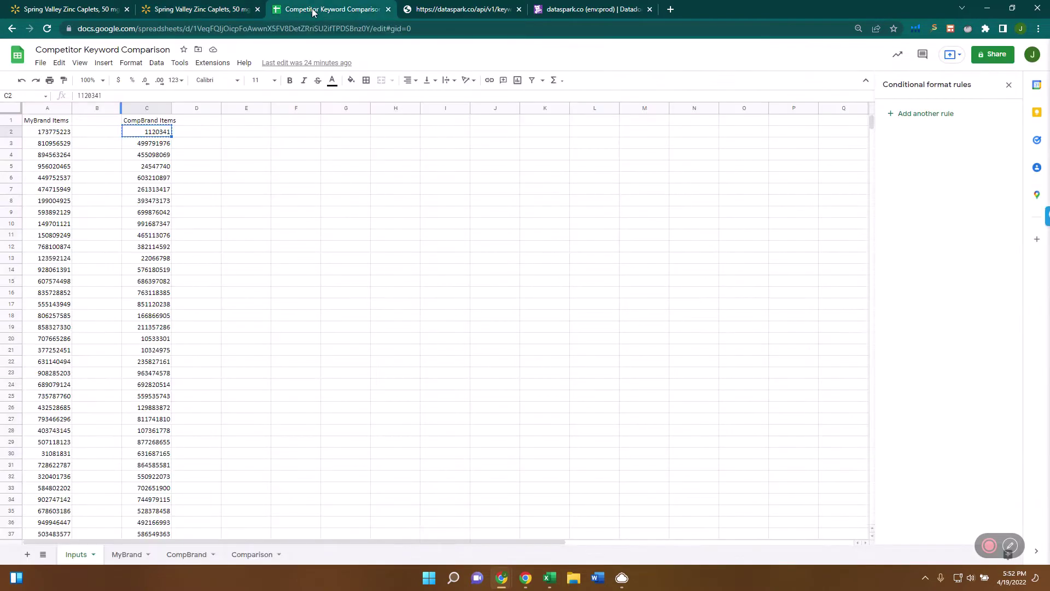
click(202, 66)
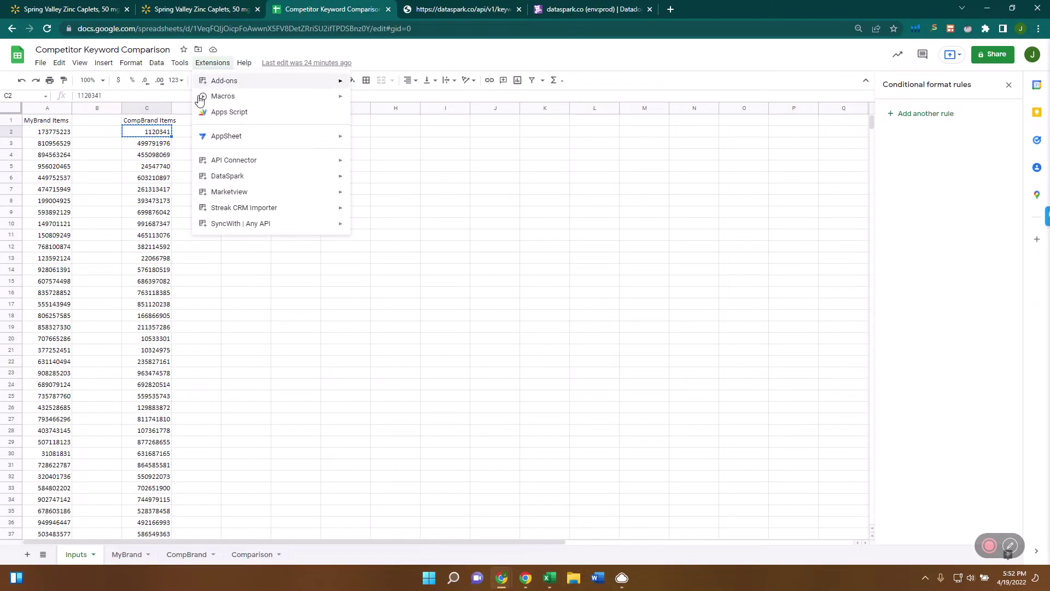
mouse_move(205, 179)
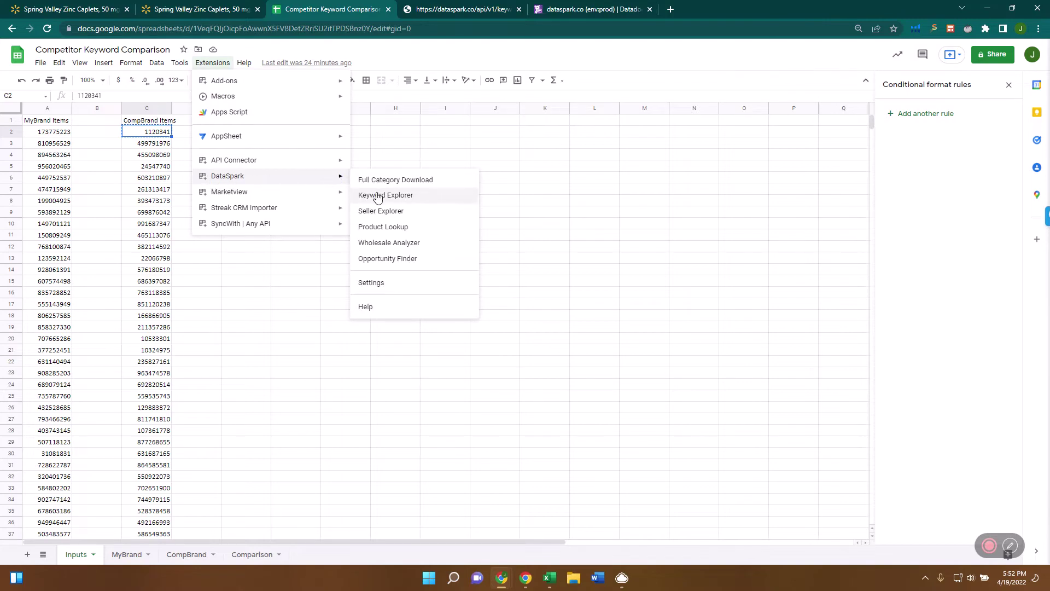
click(207, 9)
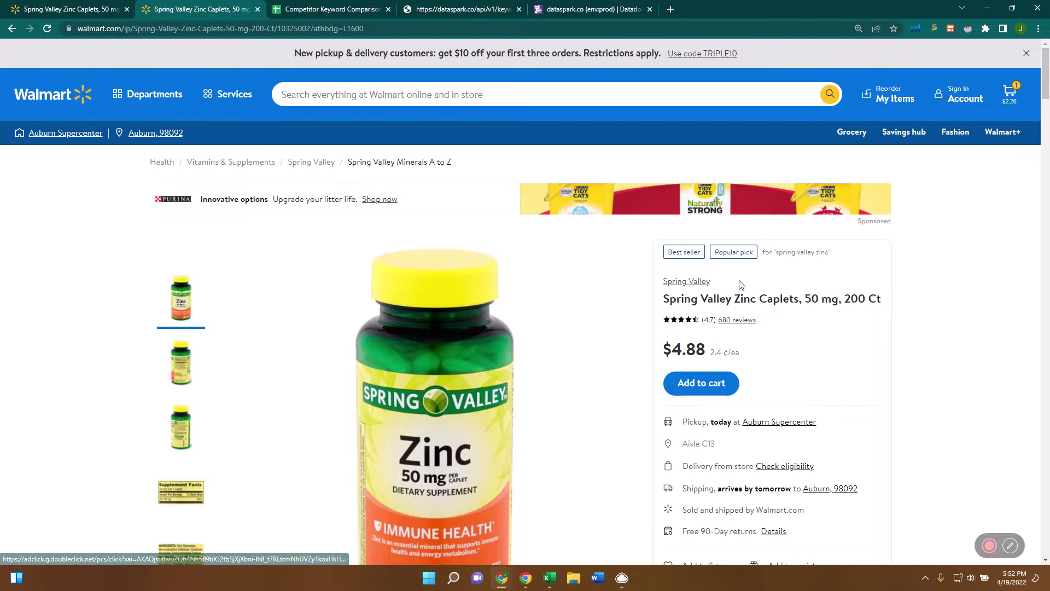
drag(712, 284, 663, 285)
key(ctrl+c)
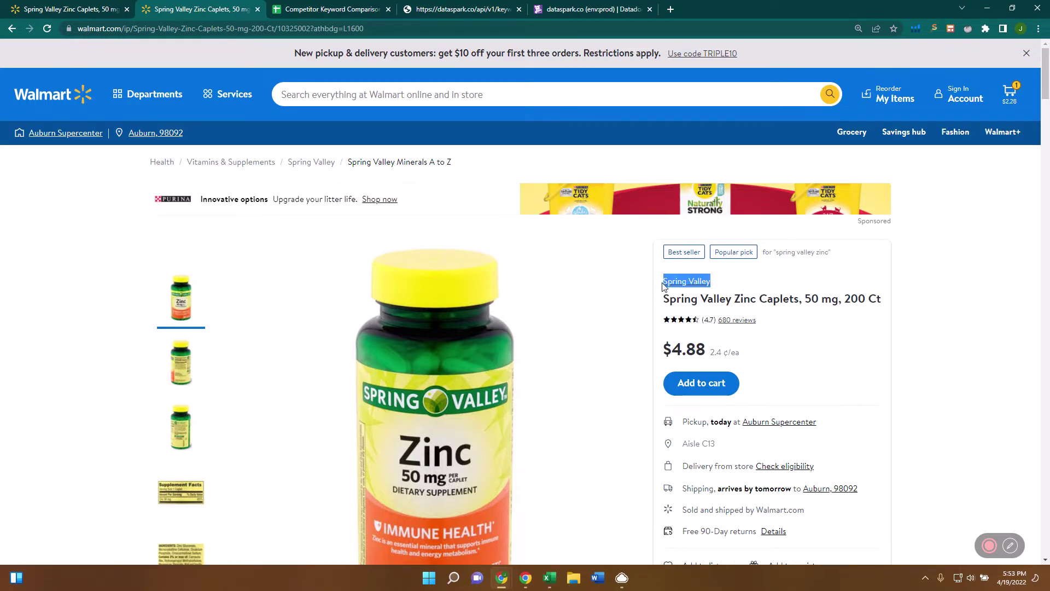
Load the dataspark.co website in a new browser tab
key(ctrl+t)
text(dataspark.co)
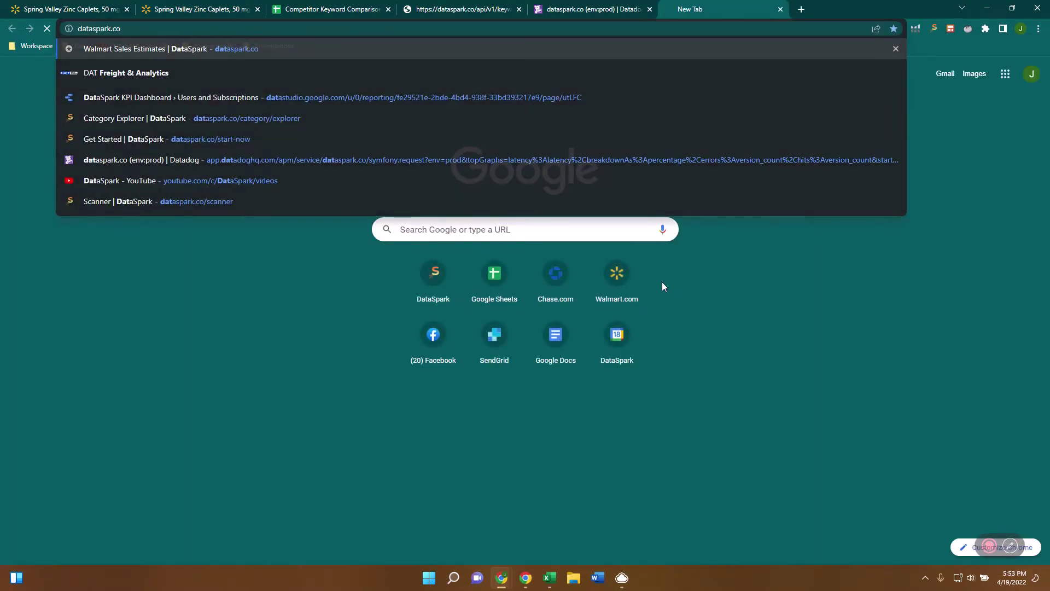
key(Return)
mouse_move(683, 113)
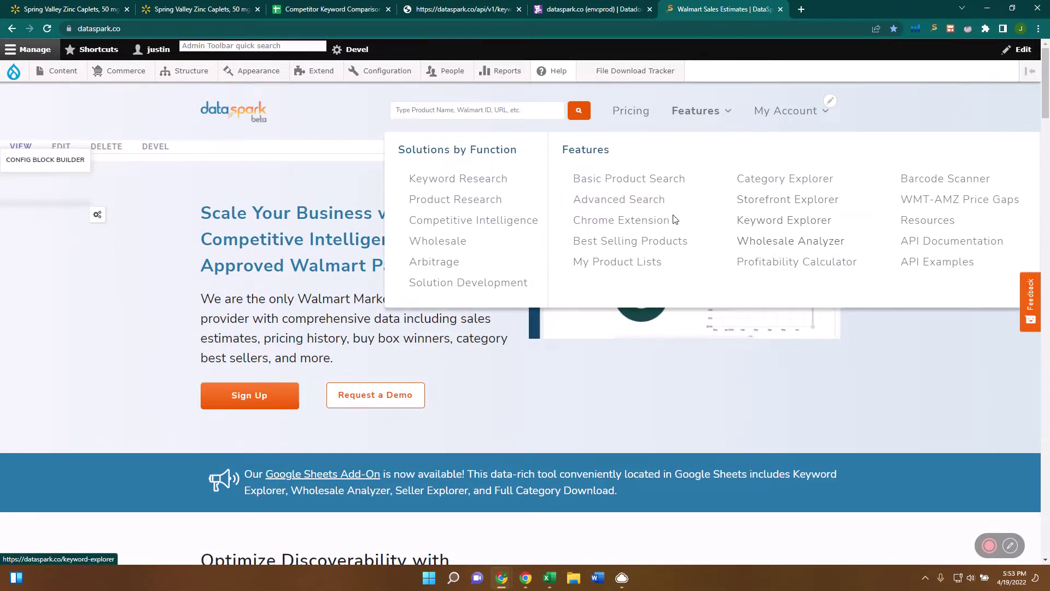
In Advanced Search, add a Brand filter equal to Spring Valley
click(644, 202)
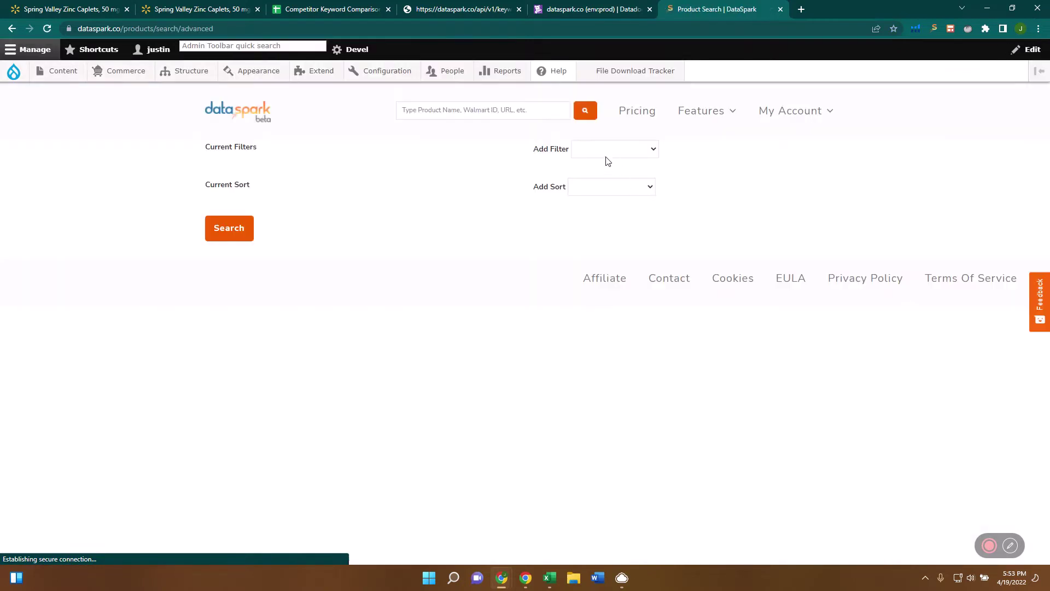
click(595, 149)
click(597, 262)
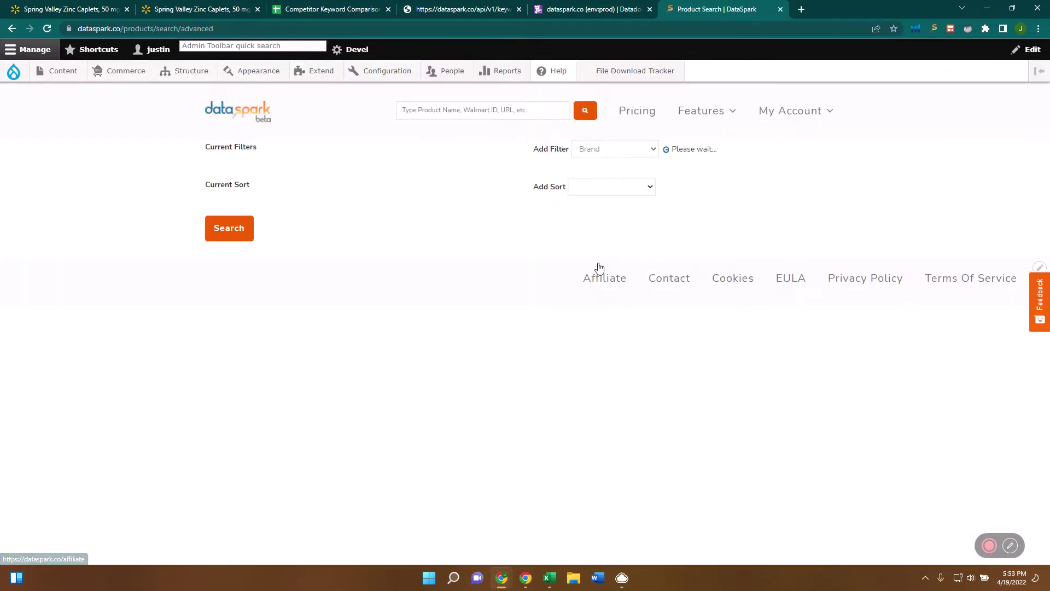
click(393, 192)
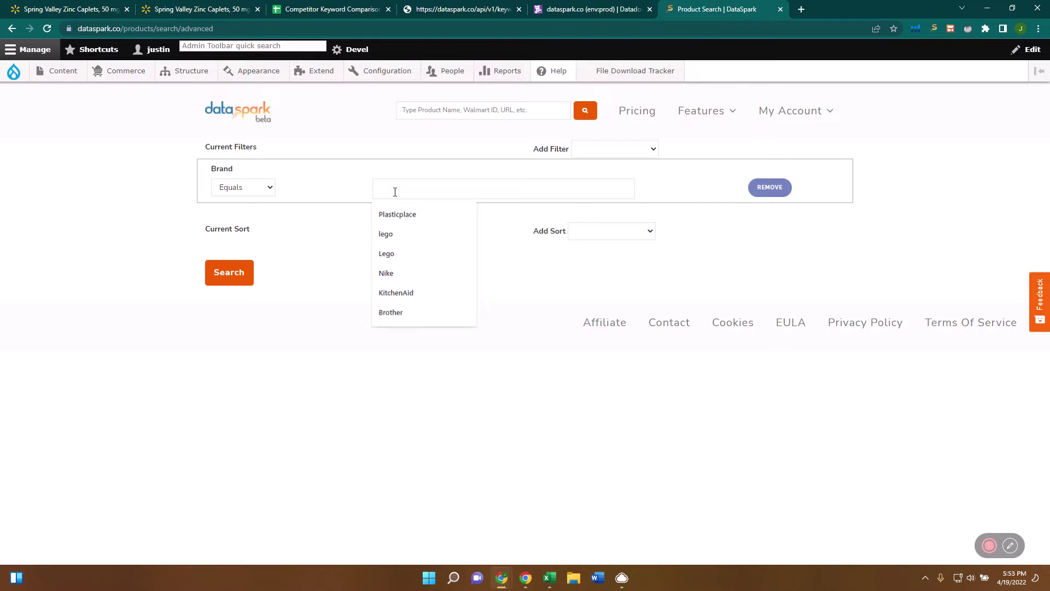
key(ctrl+v)
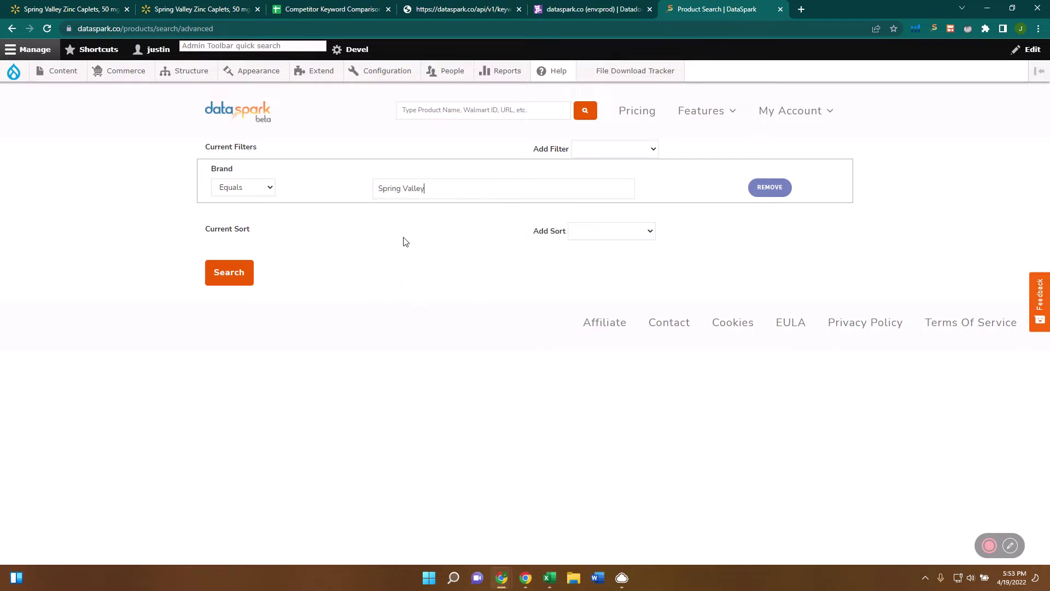
Run the Spring Valley brand search and export the results table as a CSV
click(233, 280)
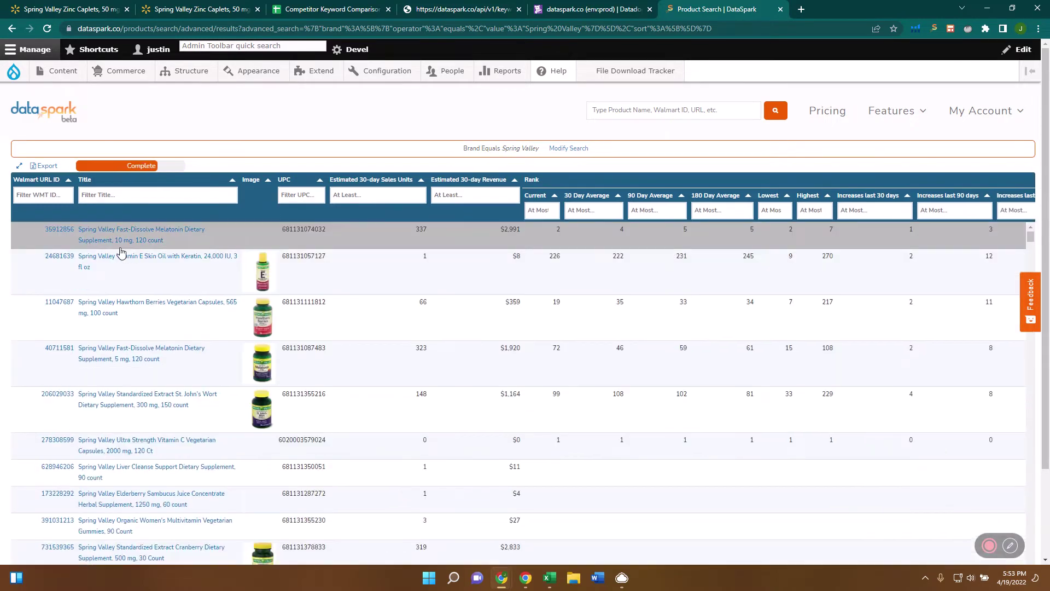
click(47, 165)
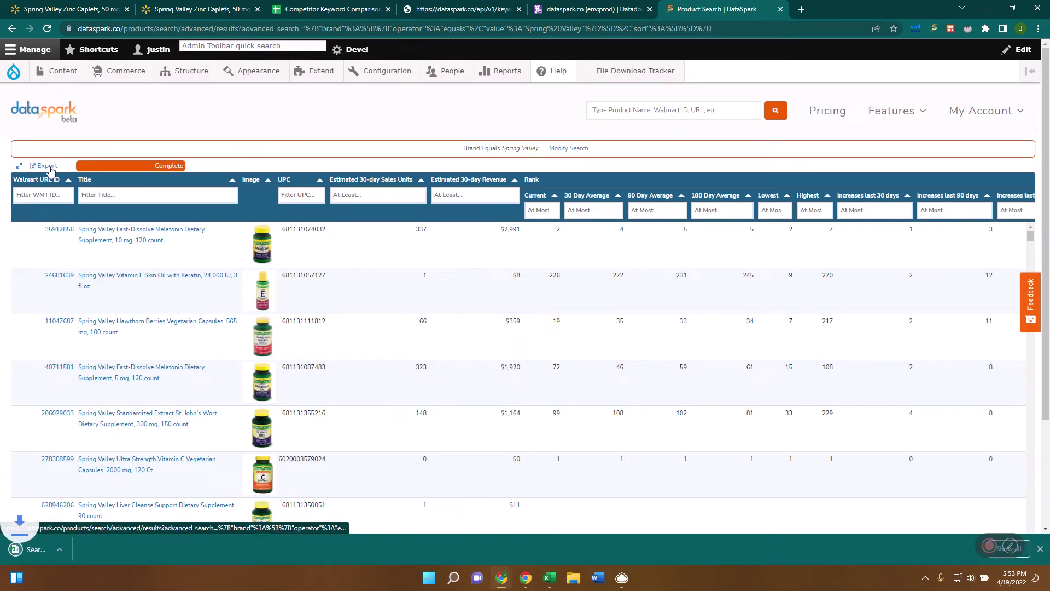
Open the exported Search Results advanced_search (30) CSV in Excel and switch between the open workbooks
click(63, 549)
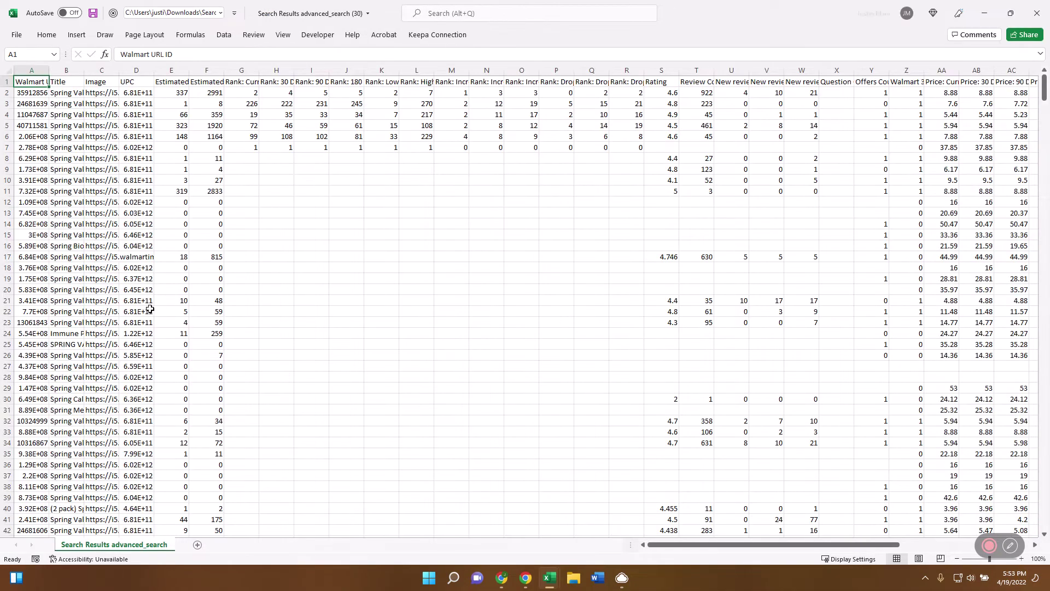
click(37, 96)
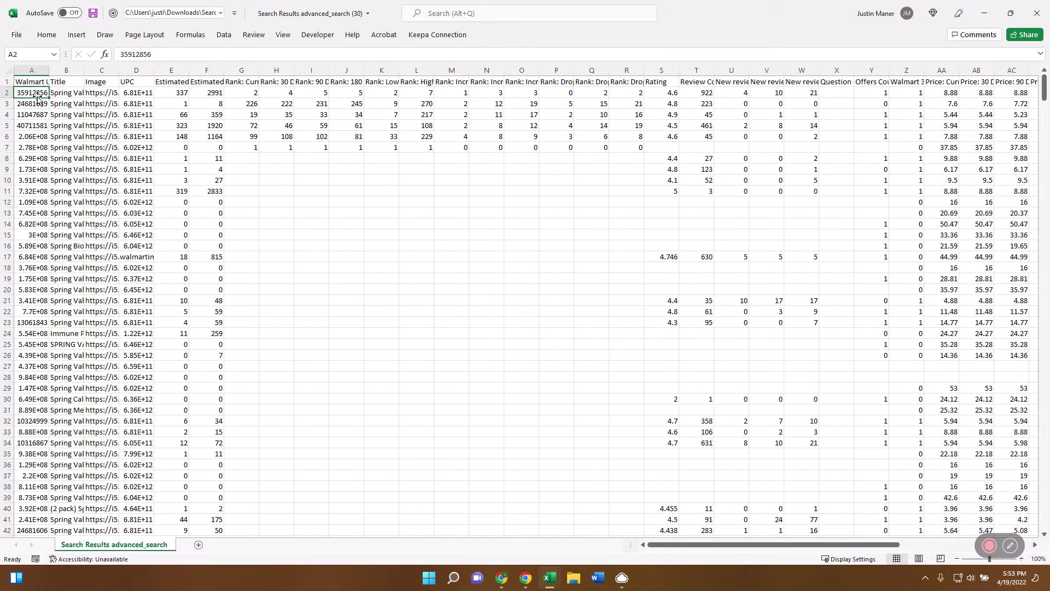
key(alt+Tab)
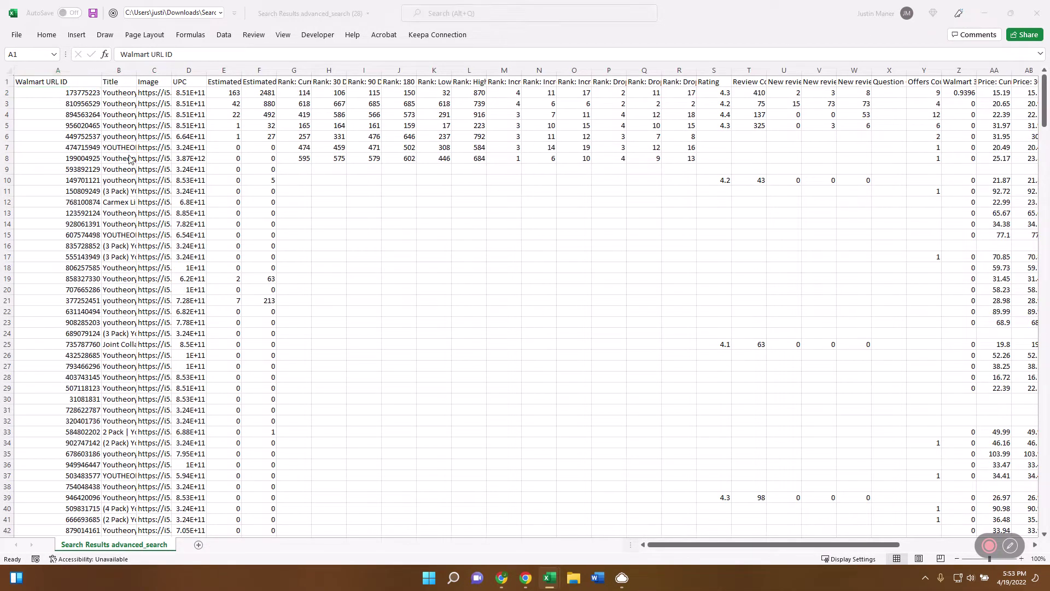
key(alt+Tab)
key(alt+Tab)
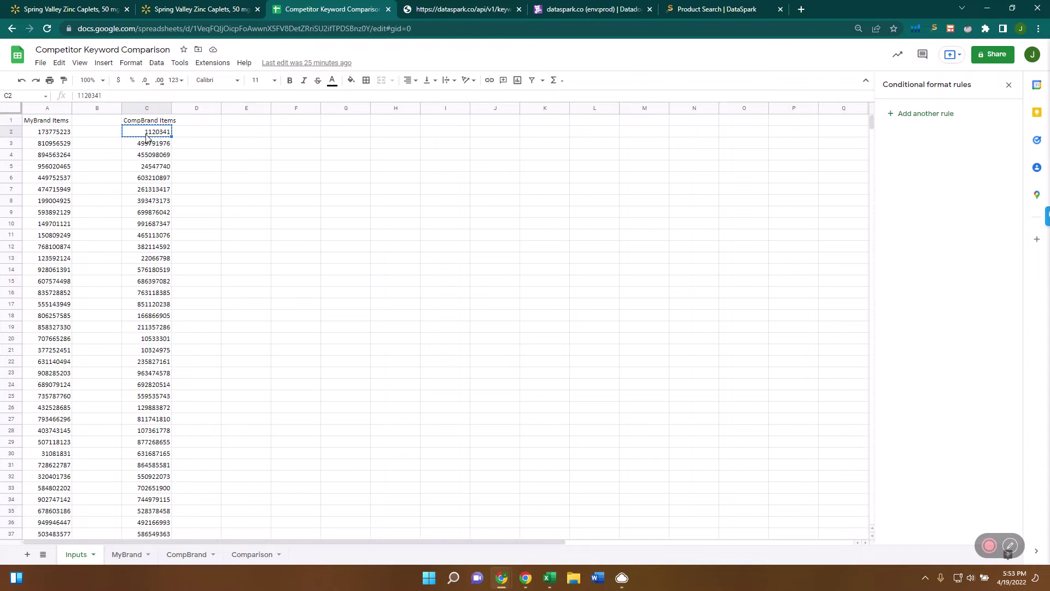
Select the CompBrand item IDs C2:C718 on the Inputs sheet and launch the DataSpark add-on
click(145, 132)
key(ctrl+shift+Down)
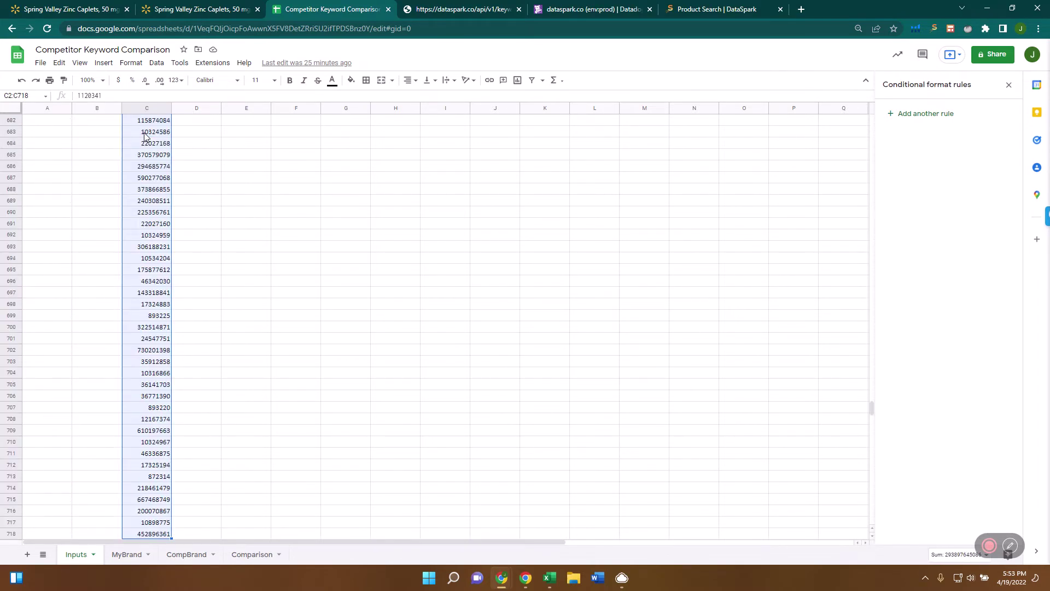
click(211, 64)
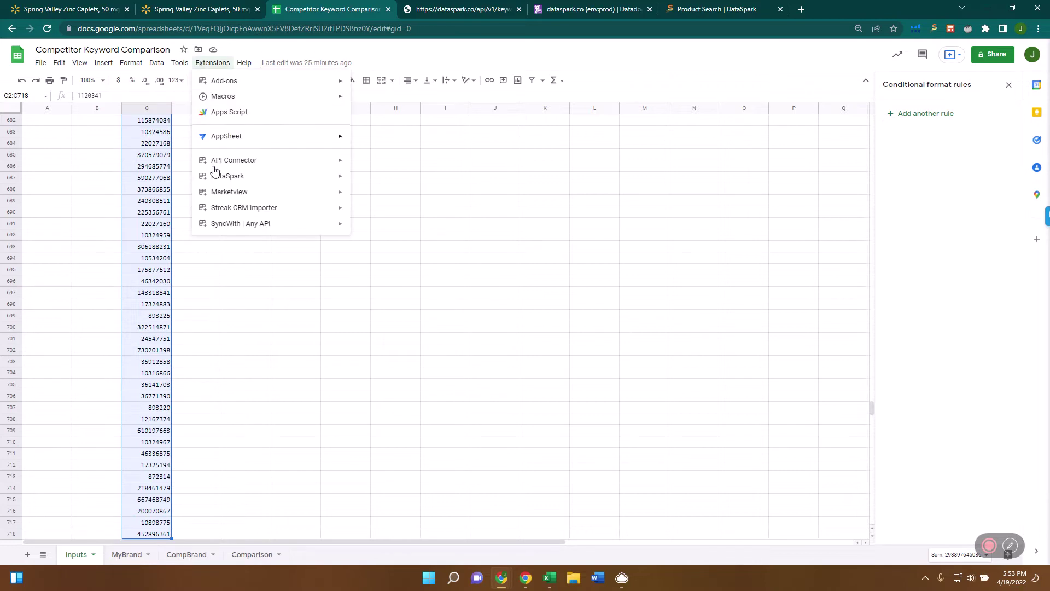
mouse_move(217, 175)
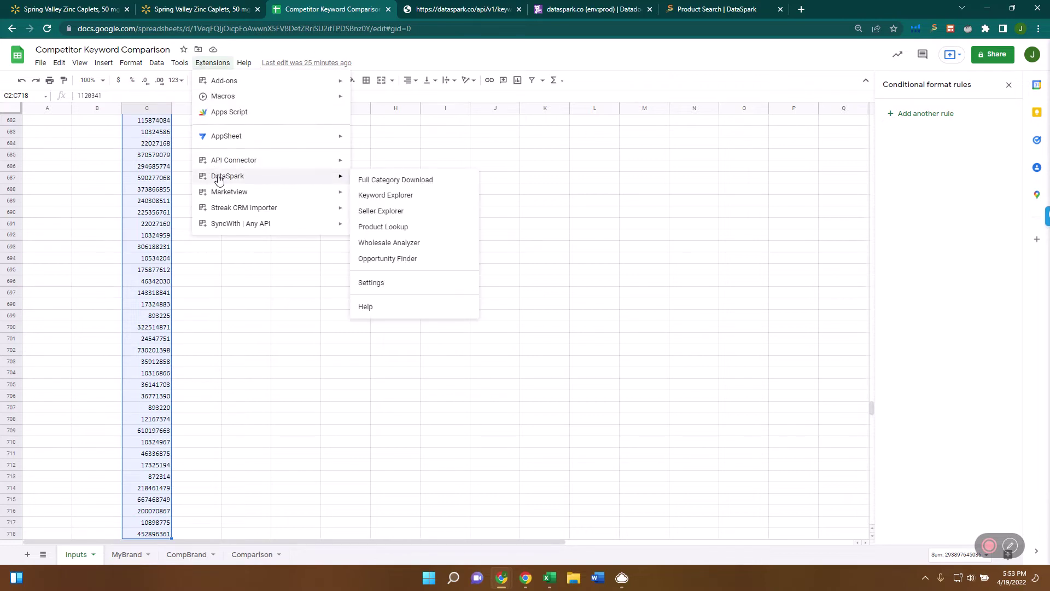
click(390, 211)
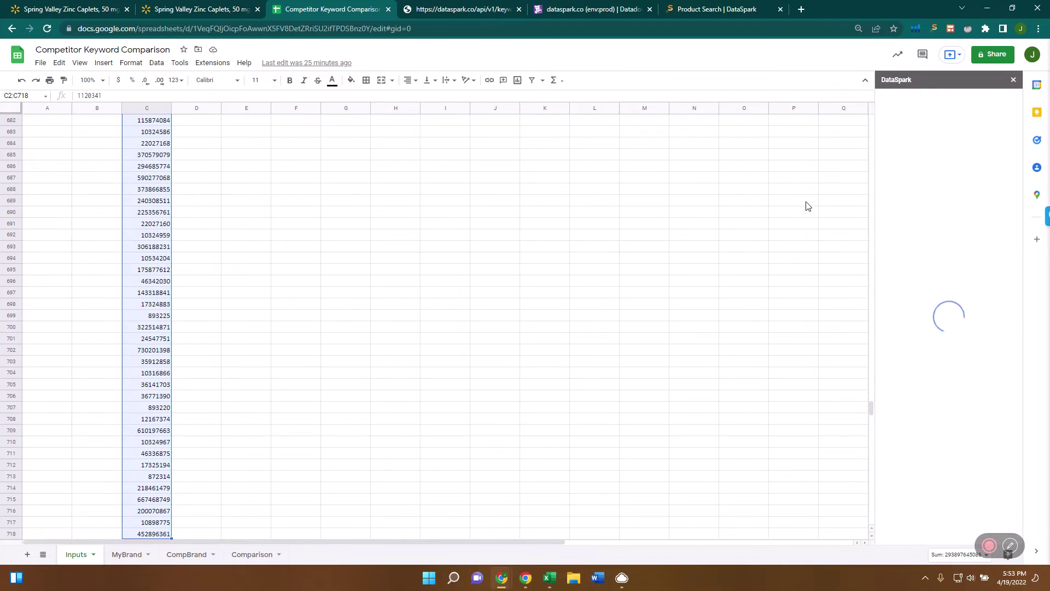
Set Keyword Explorer to 'Get product's keywords list' with the 717 selected IDs, then view the CompBrand sheet
click(924, 175)
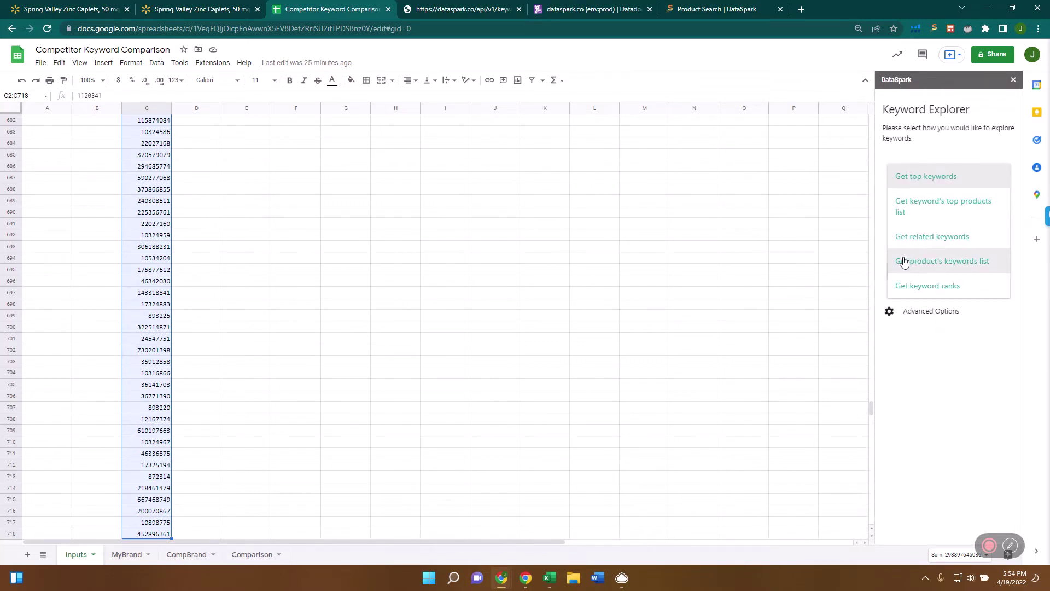
click(936, 261)
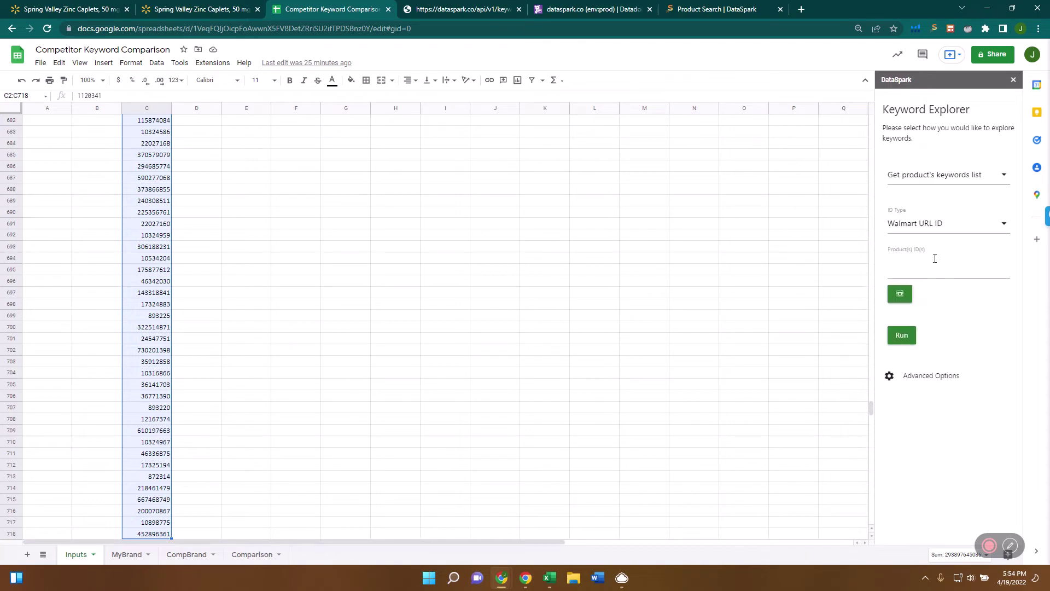
click(899, 297)
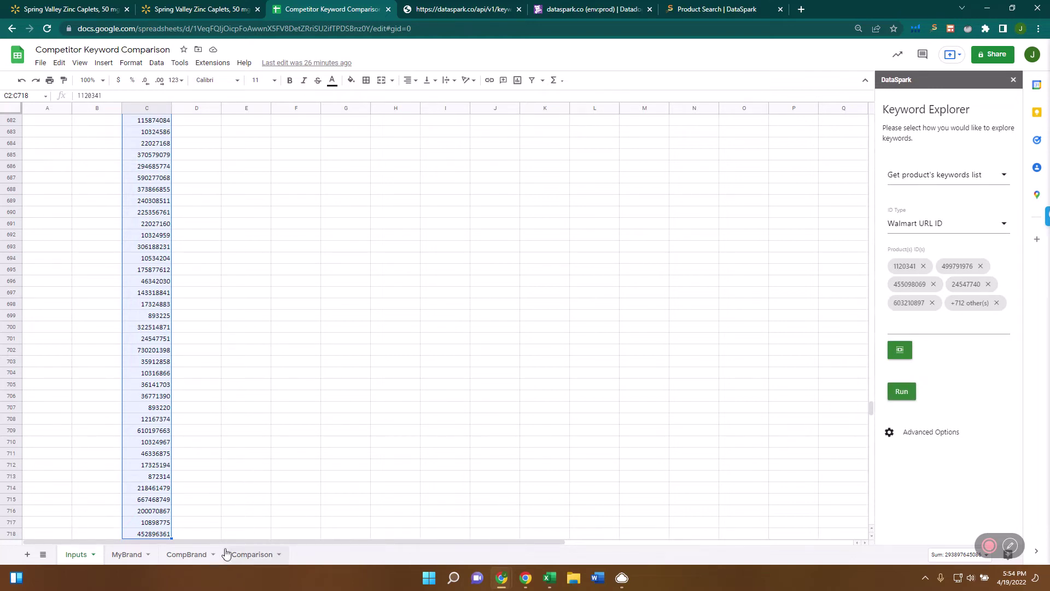
click(187, 554)
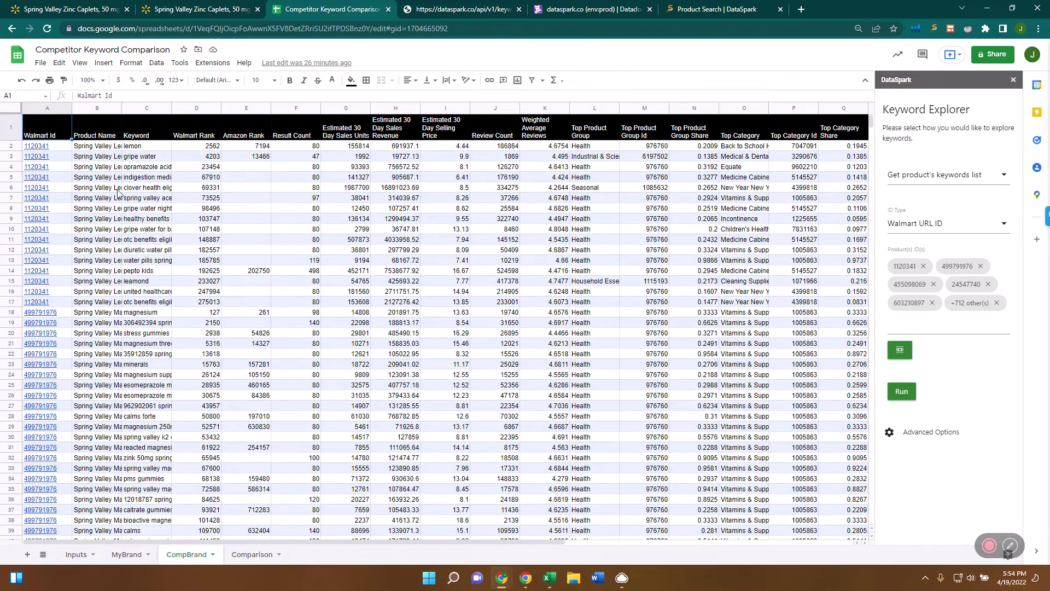
Set Keyword Explorer output to the current sheet with Format output unchecked
click(911, 439)
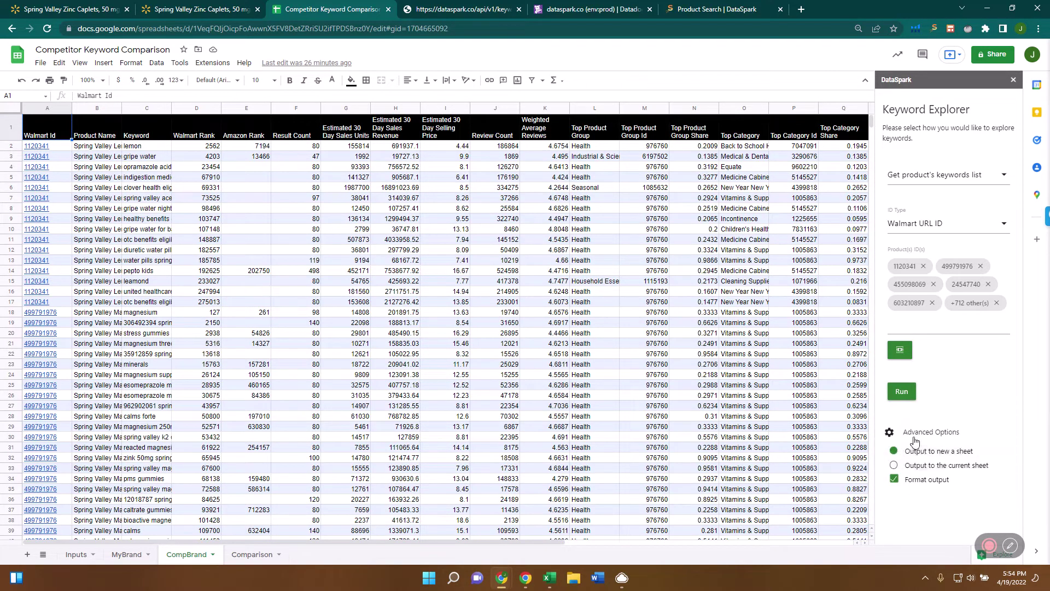
click(919, 468)
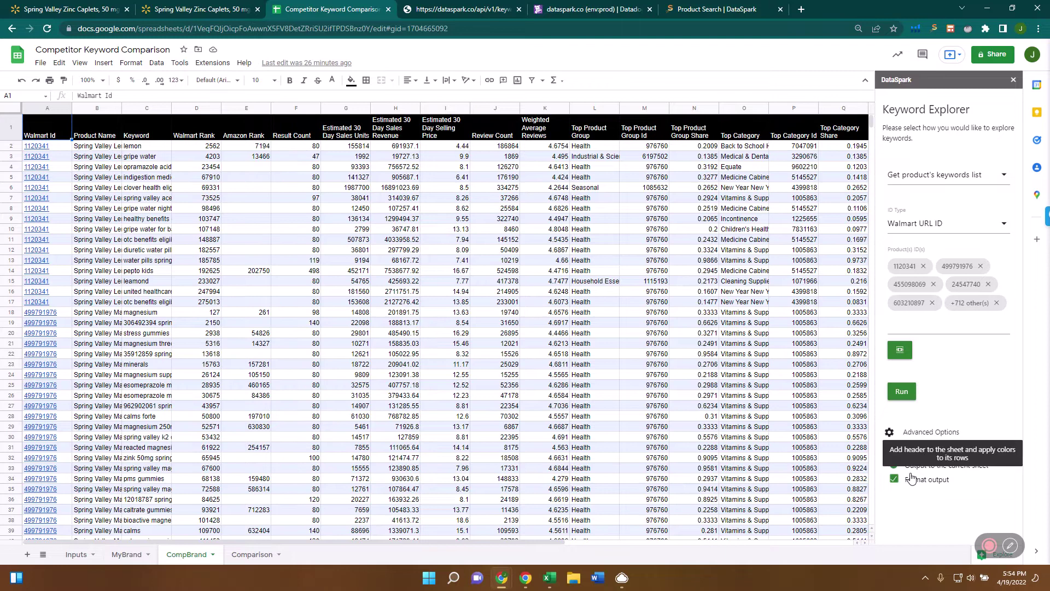
click(913, 481)
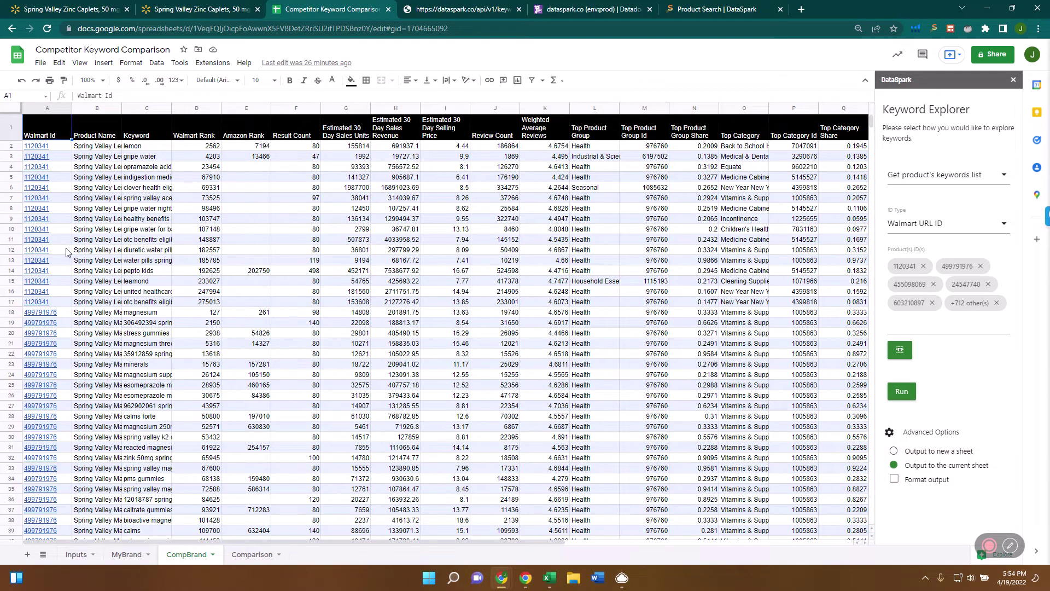
Inspect A2 and B2, then widen the Product Name column to show full product names
click(58, 149)
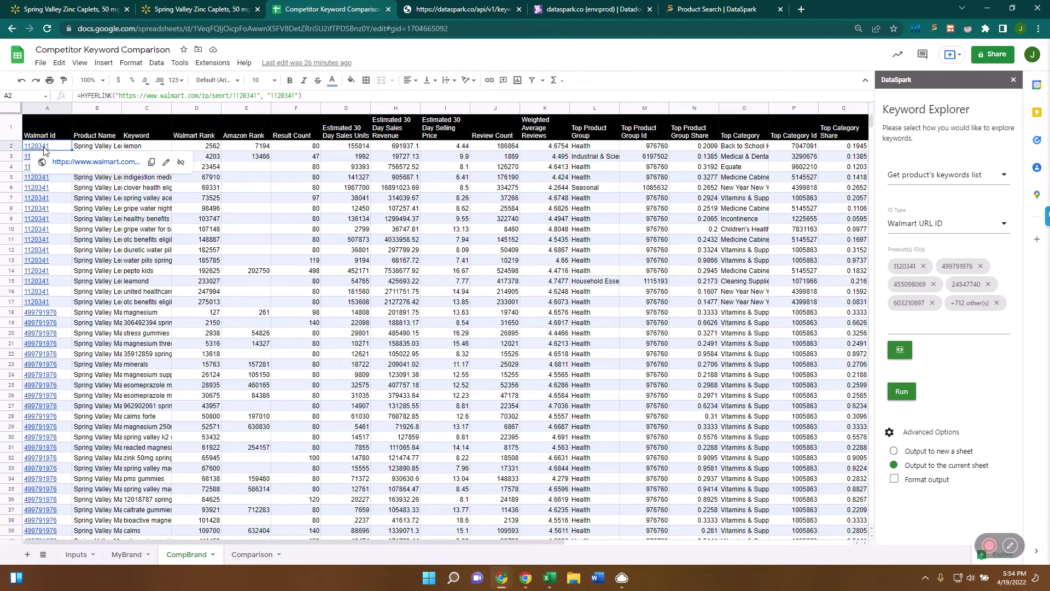
click(85, 146)
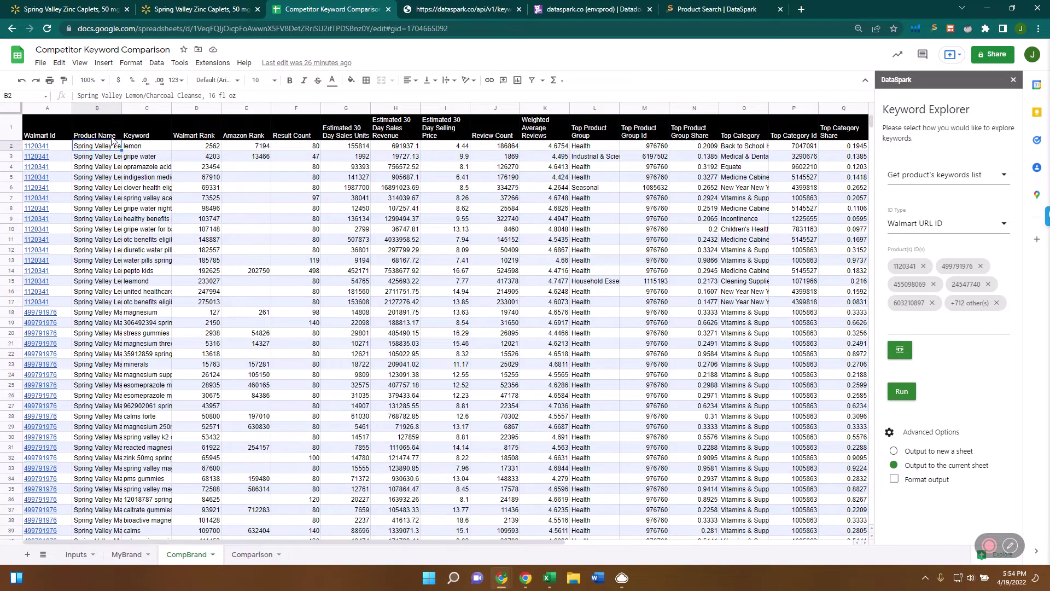
drag(172, 126, 193, 126)
Review the first product's keywords in C2:C17, such as 'lemon' and 'opramazole acid reflux'
click(208, 147)
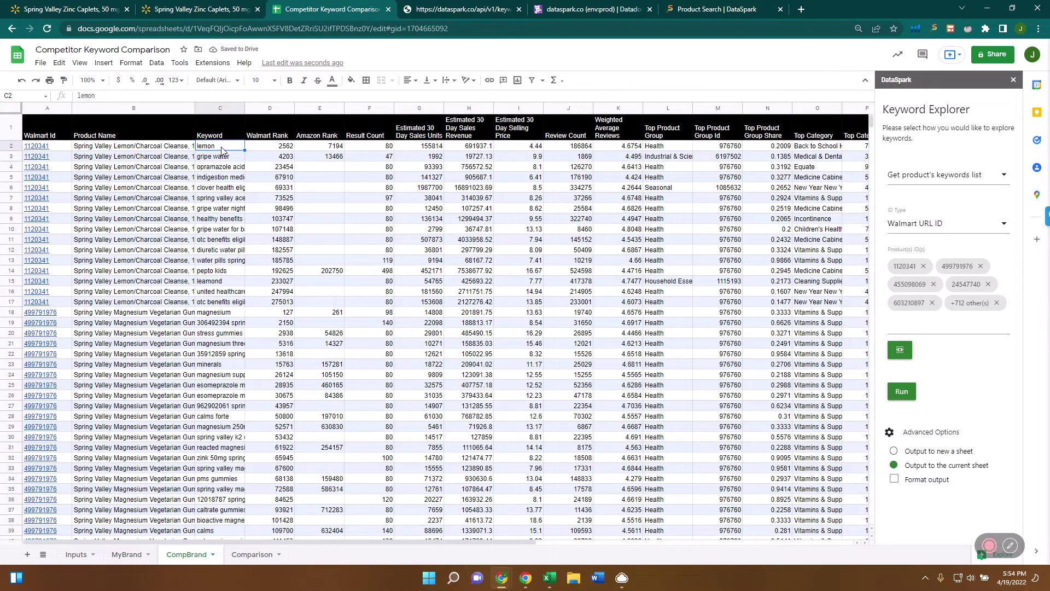
click(215, 158)
click(216, 167)
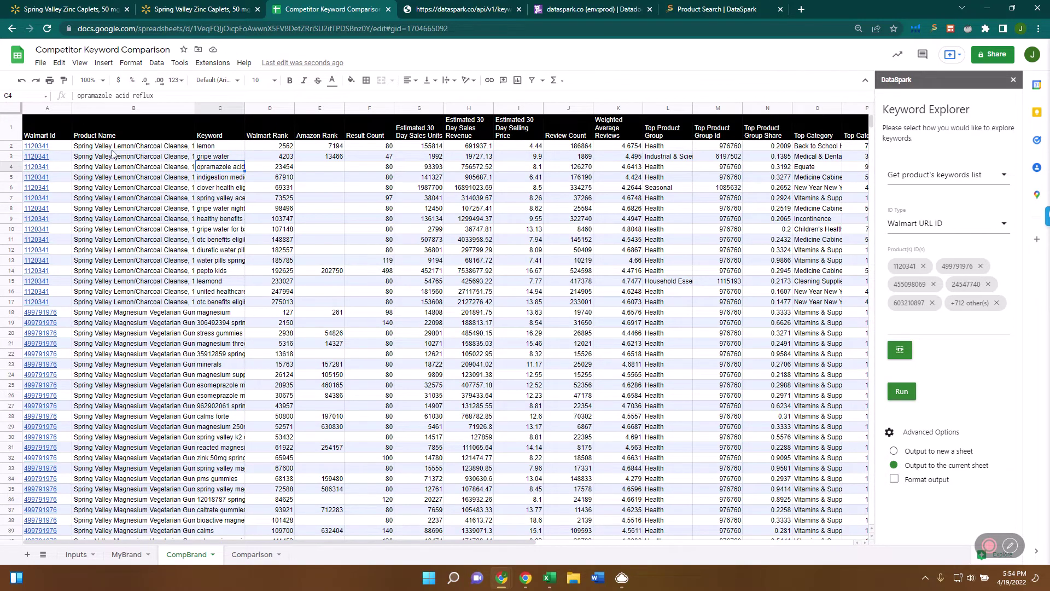
drag(207, 147, 207, 307)
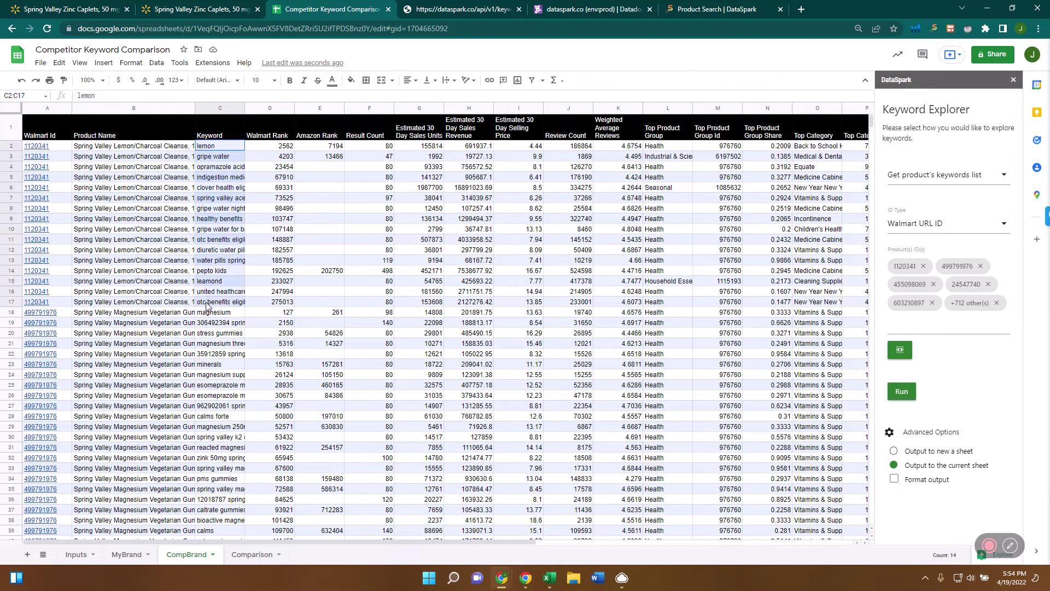
click(212, 146)
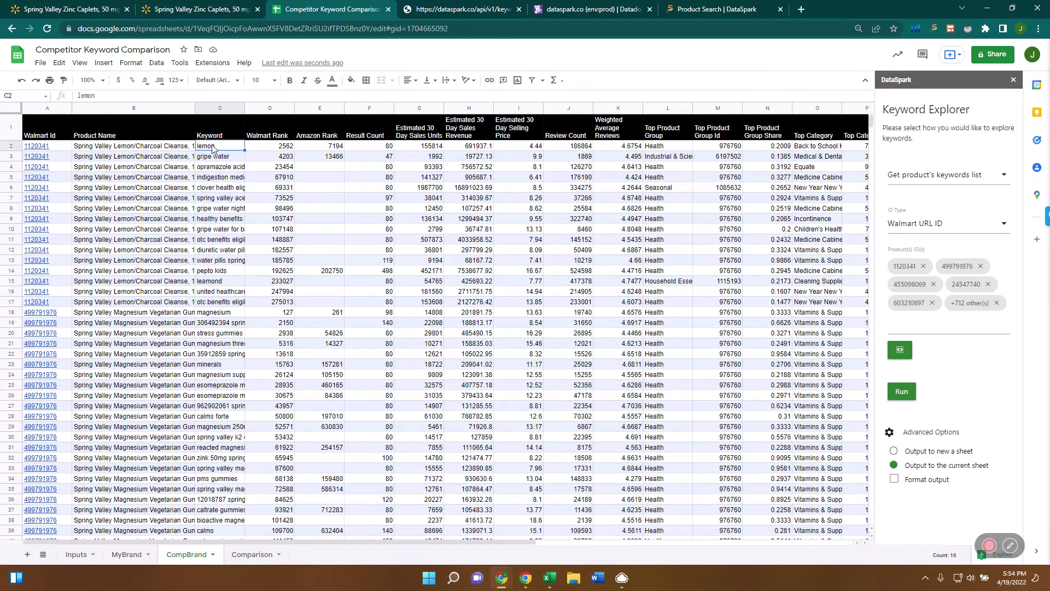
click(274, 148)
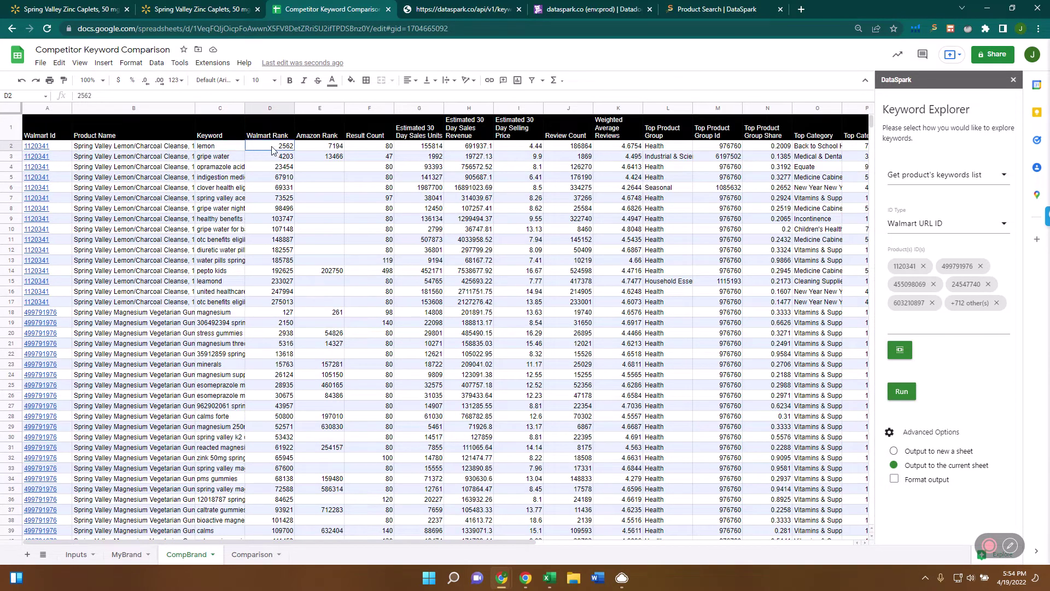
key(Right)
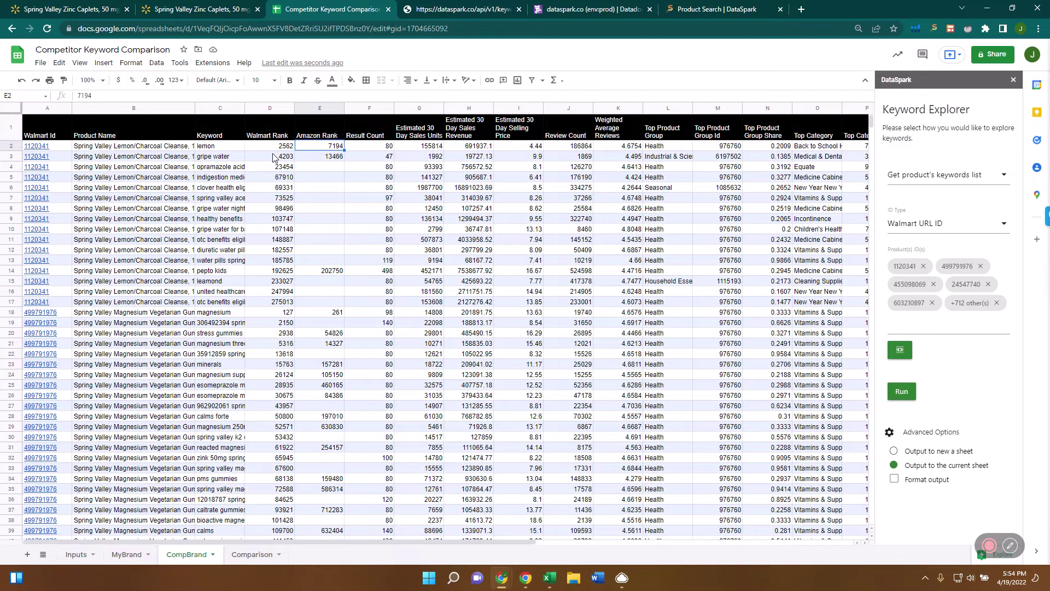
key(Down)
key(Down)
key(Down)
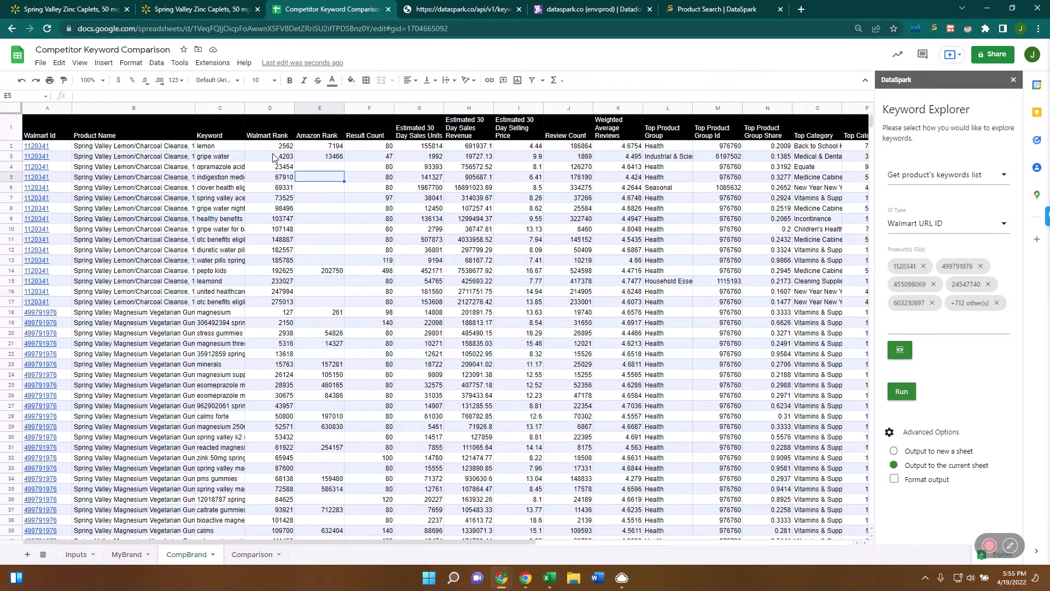
key(Up)
key(Up)
key(Up)
key(Up)
key(Right)
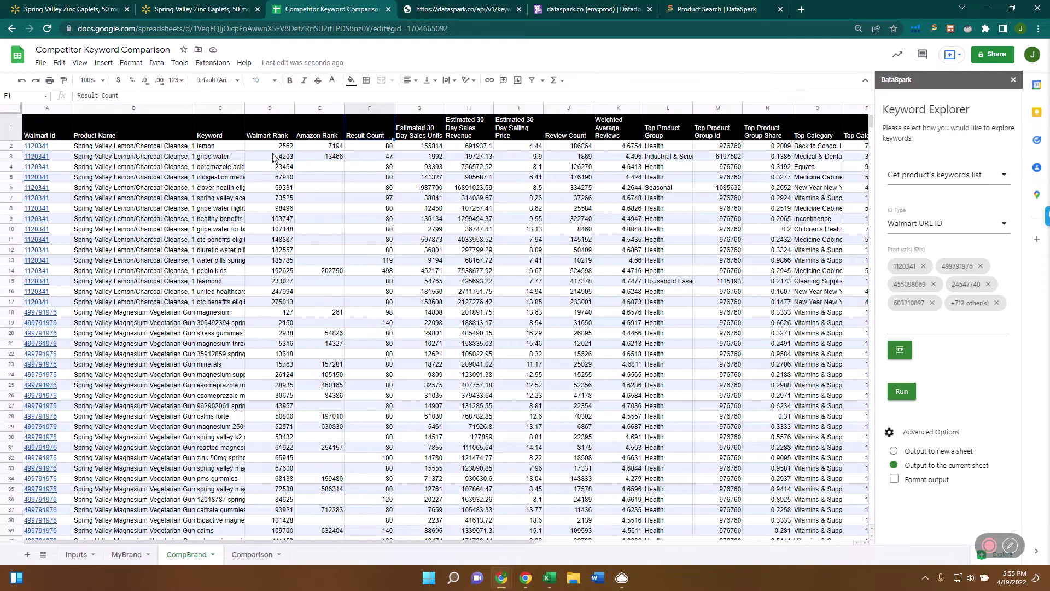
key(Right)
key(Left)
key(Left)
key(Right)
key(Down)
key(Left)
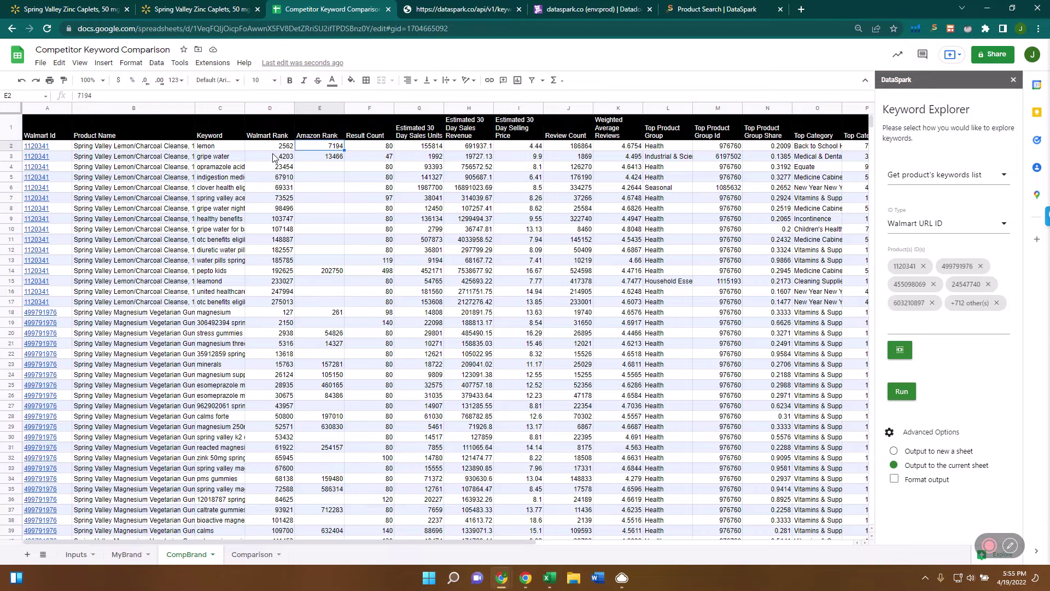
key(Left)
key(Left)
key(Right)
key(Right)
key(Right)
key(Right)
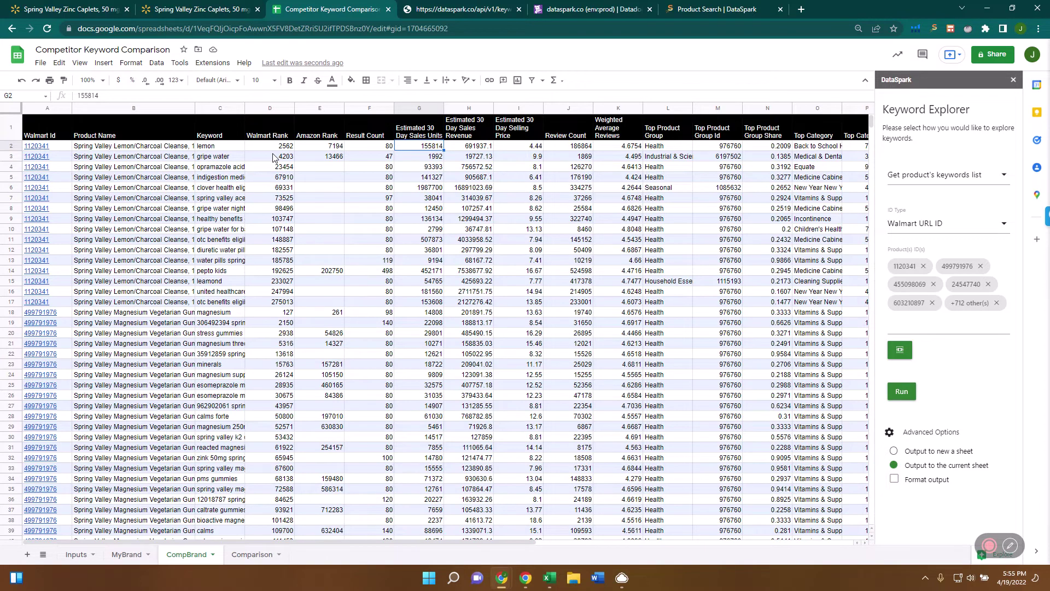
key(Right)
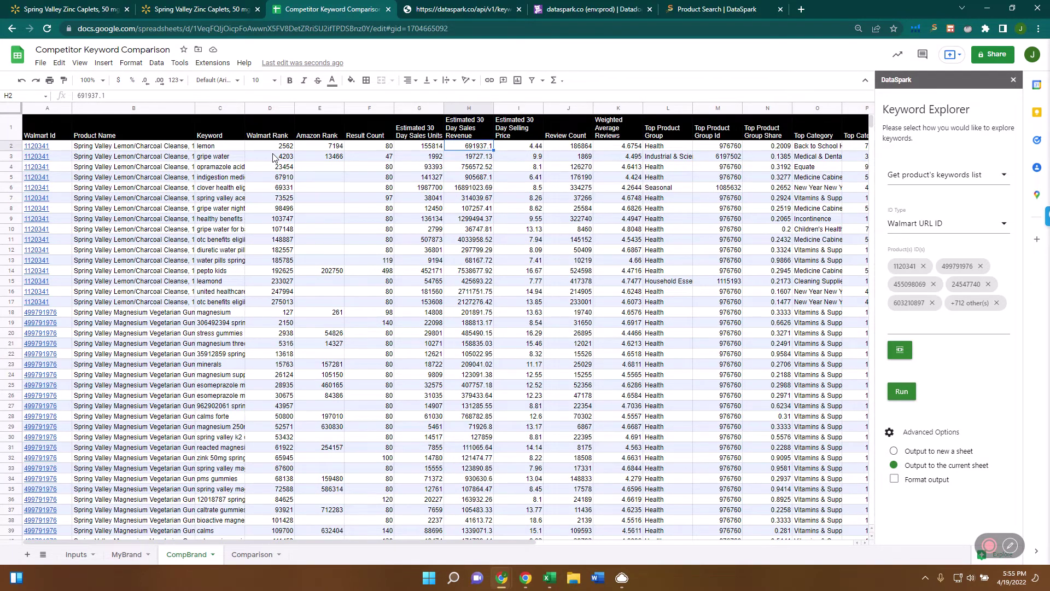
key(Right)
key(Right)
key(Left)
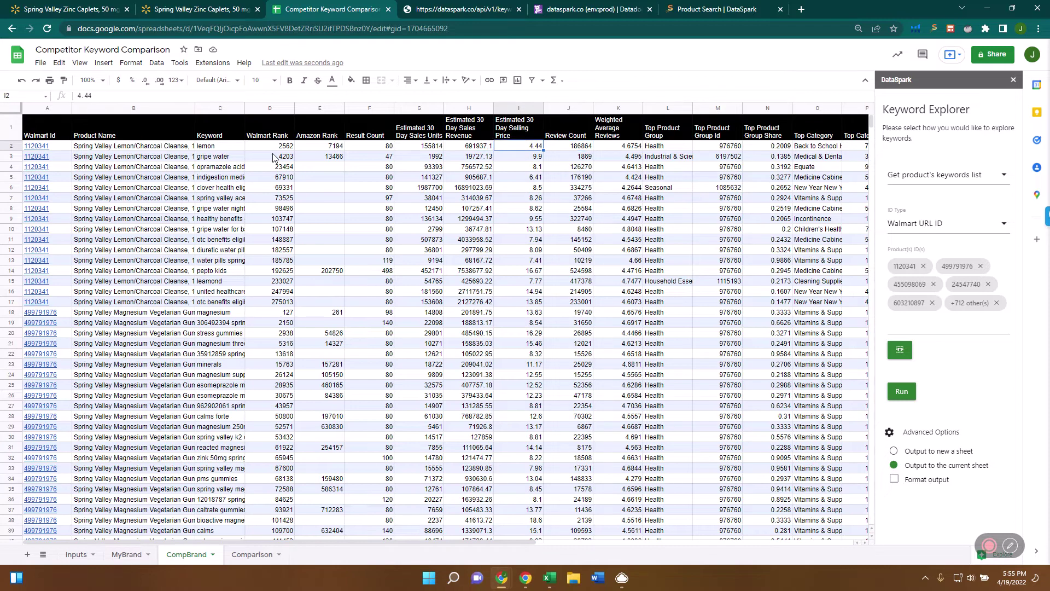
key(Right)
key(Right)
key(Right)
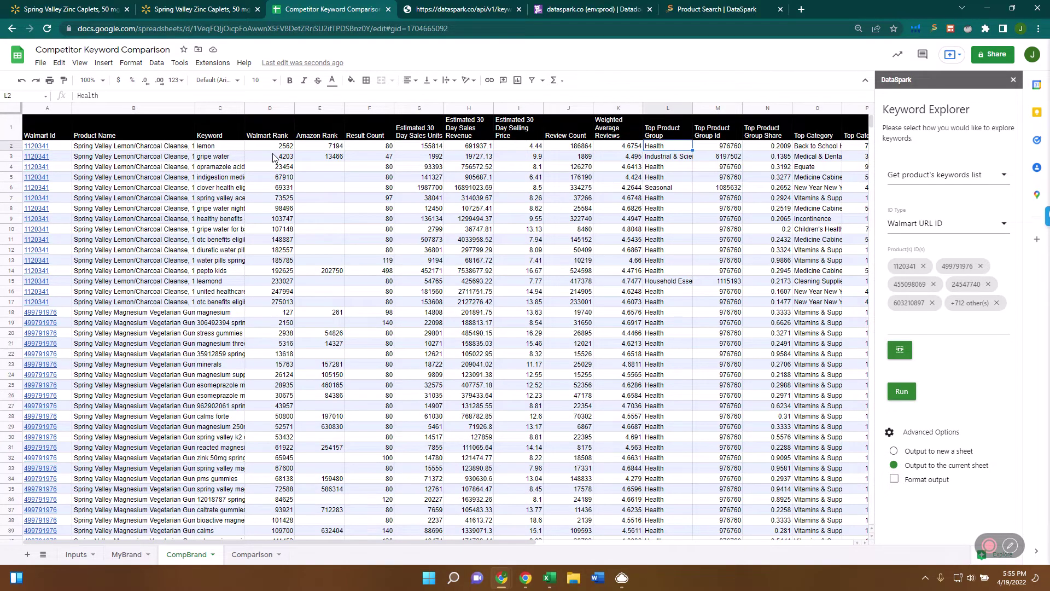
key(Right)
key(Left)
key(Left)
key(Right)
key(Right)
key(Right)
key(Right)
key(Right)
key(Right)
key(Right)
key(Right)
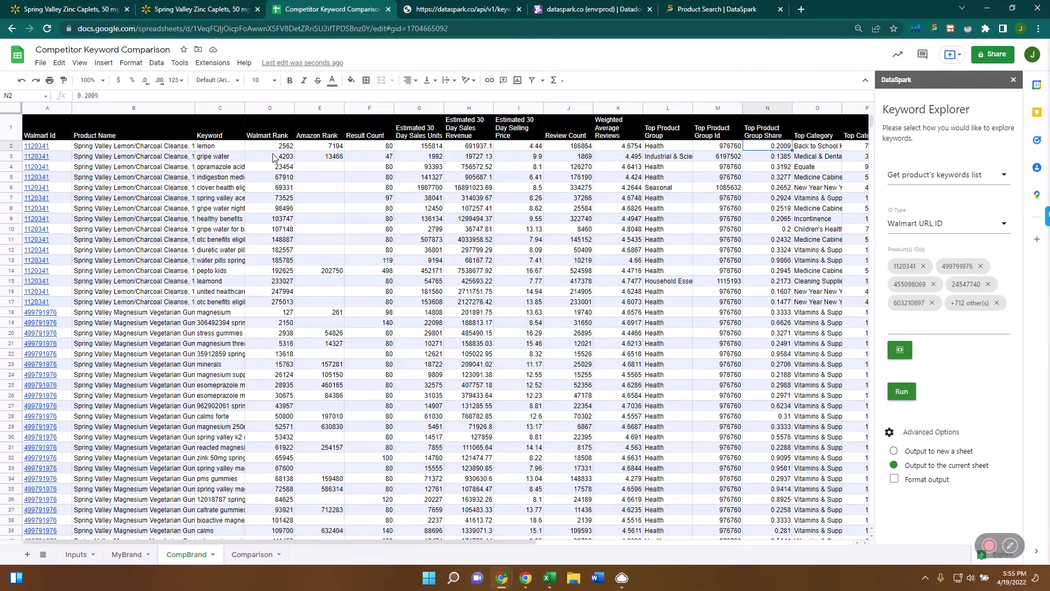
key(Right)
key(Right)
key(Right)
key(Right)
key(Right)
key(Right)
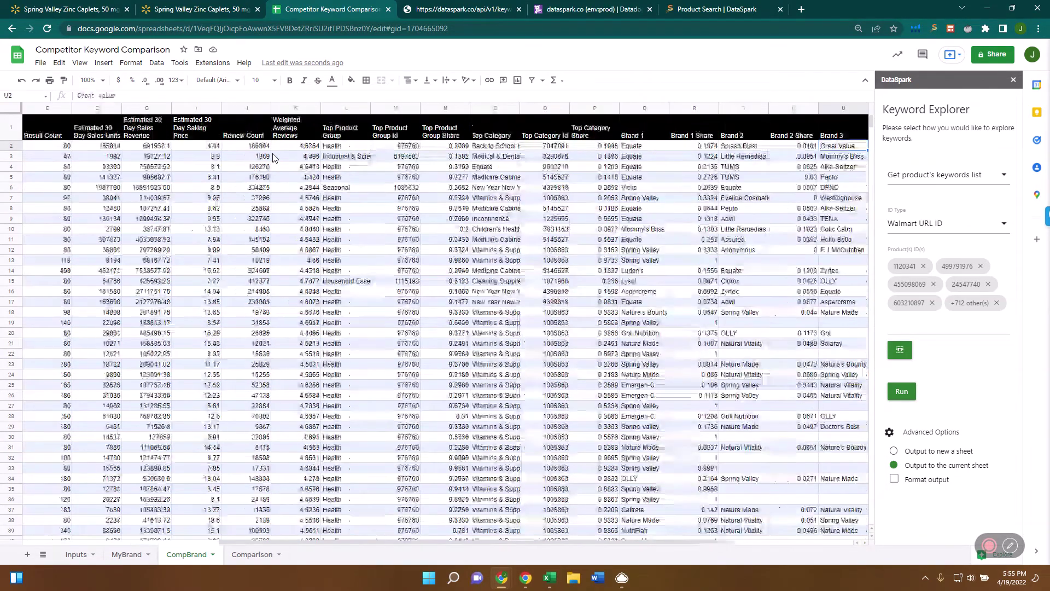
key(Left)
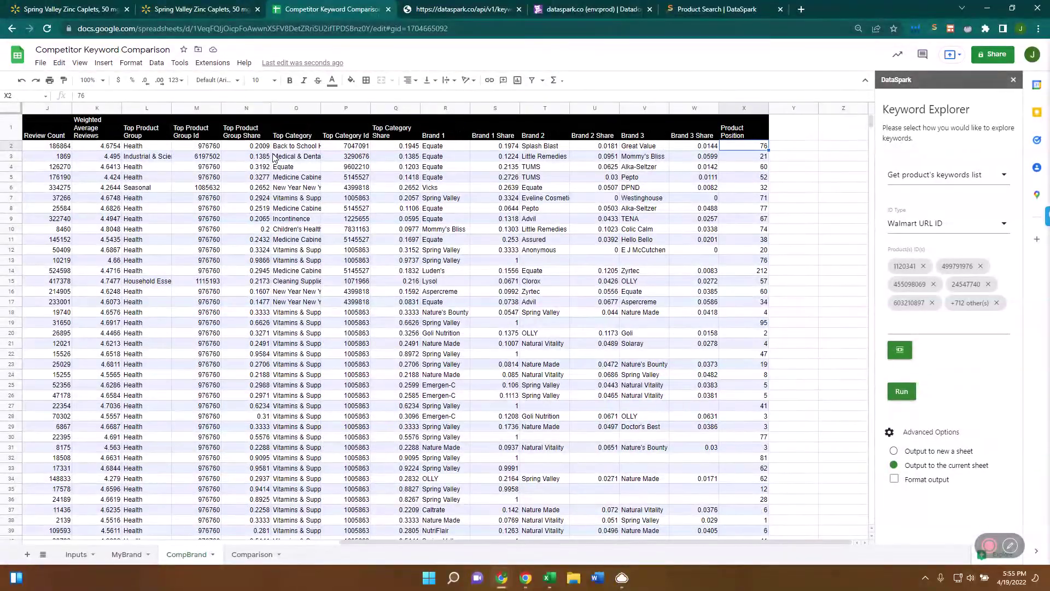
key(Left)
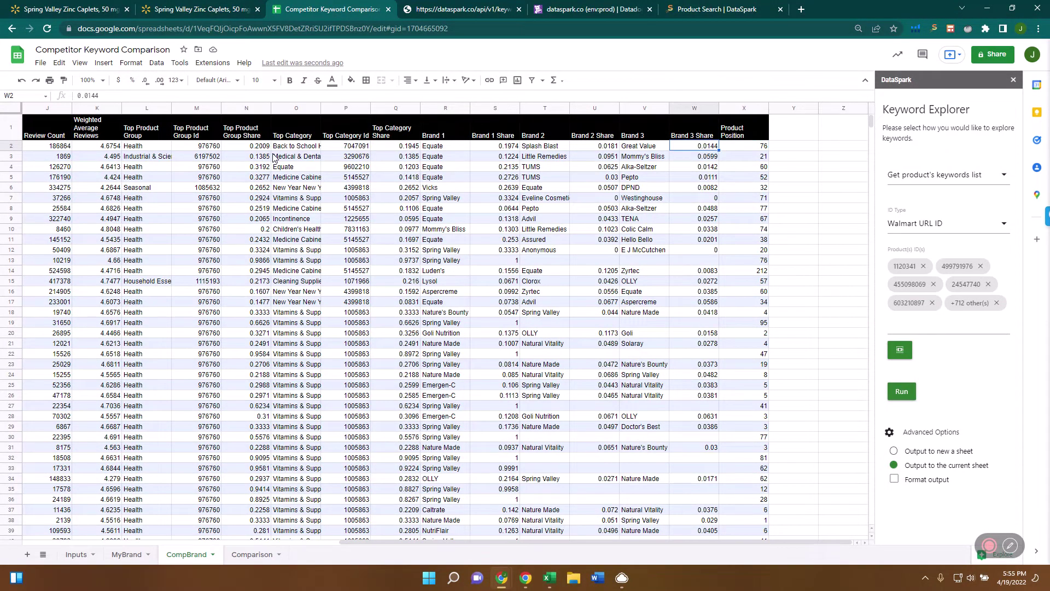
key(Right)
key(Right)
key(Left)
key(Left)
key(Home)
key(Right)
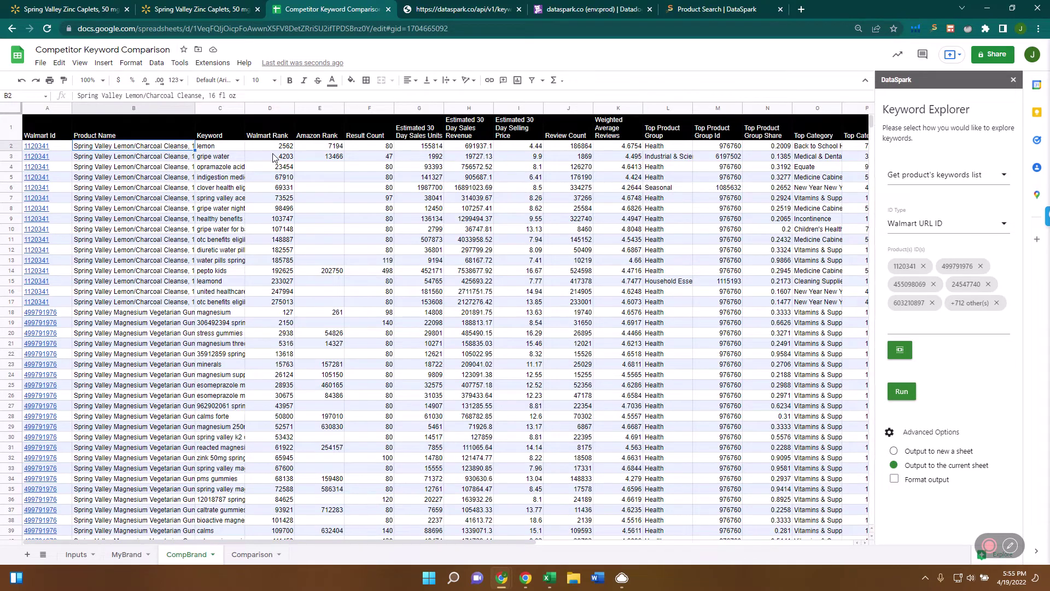
key(Right)
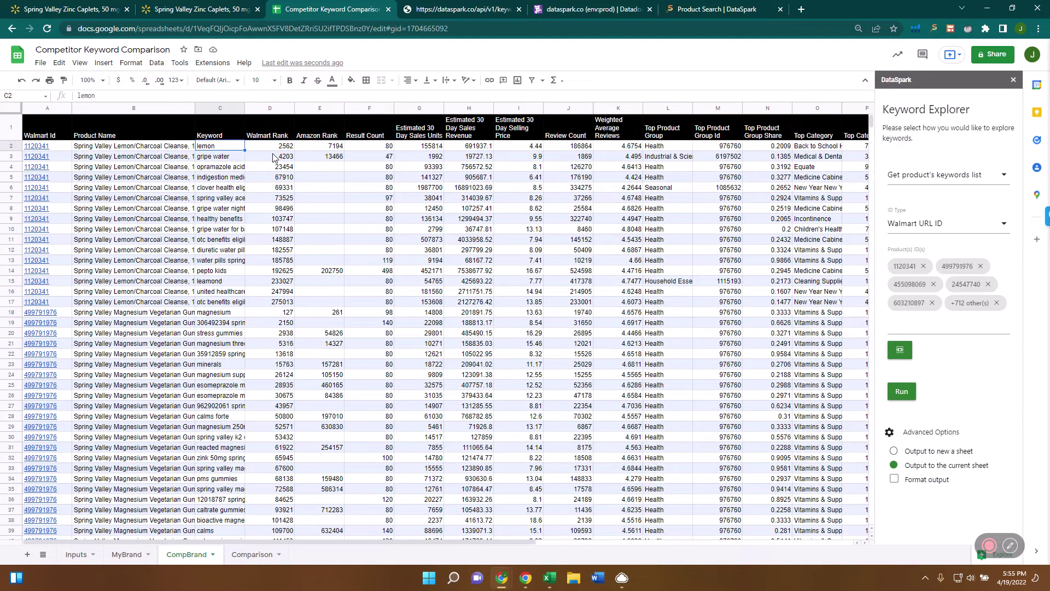
key(ctrl+Right)
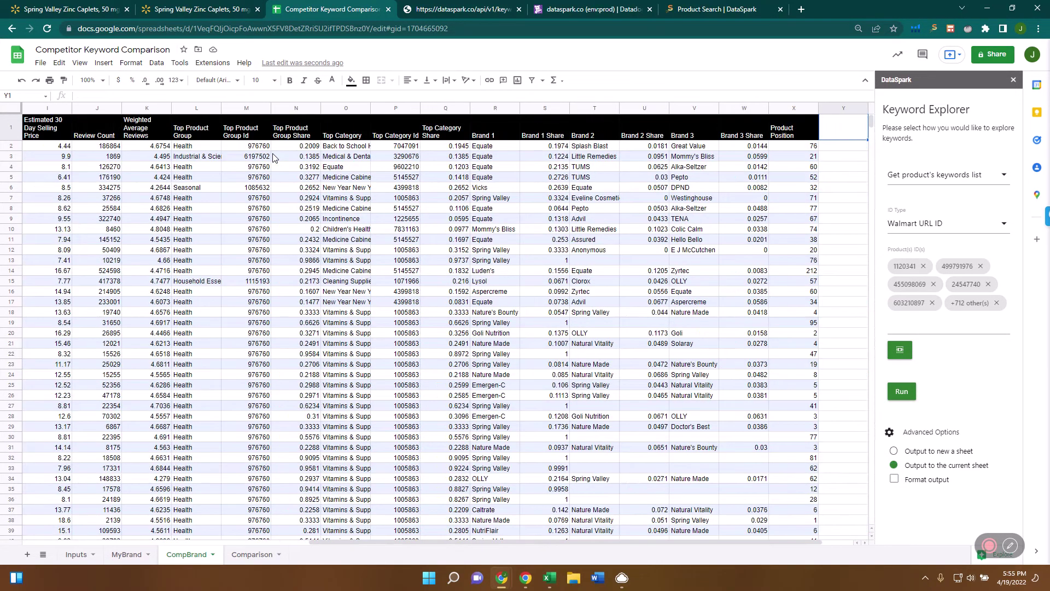
key(Left)
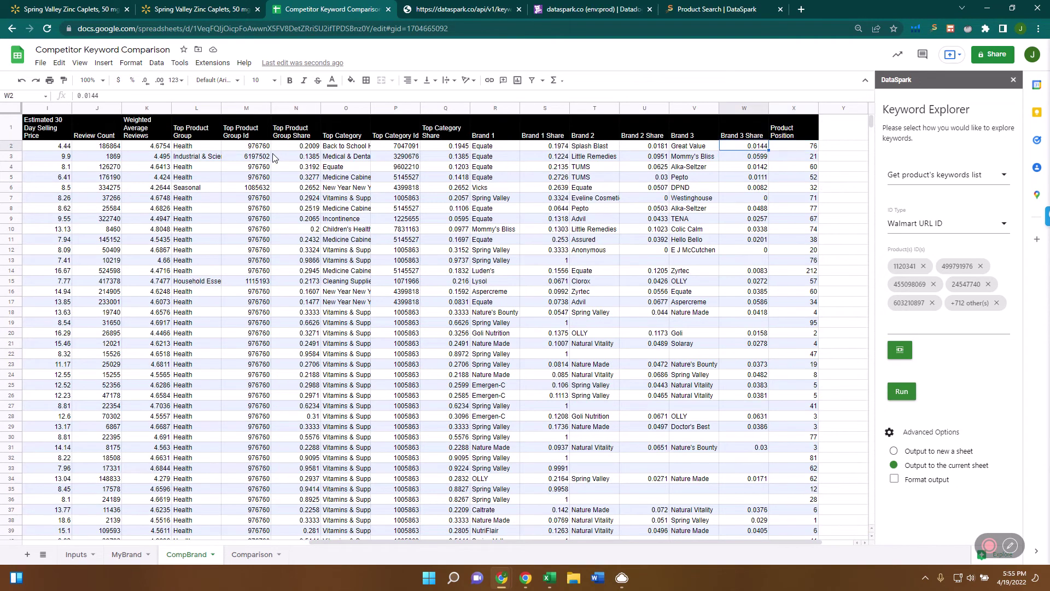
key(ctrl+Left)
key(Right)
key(Right)
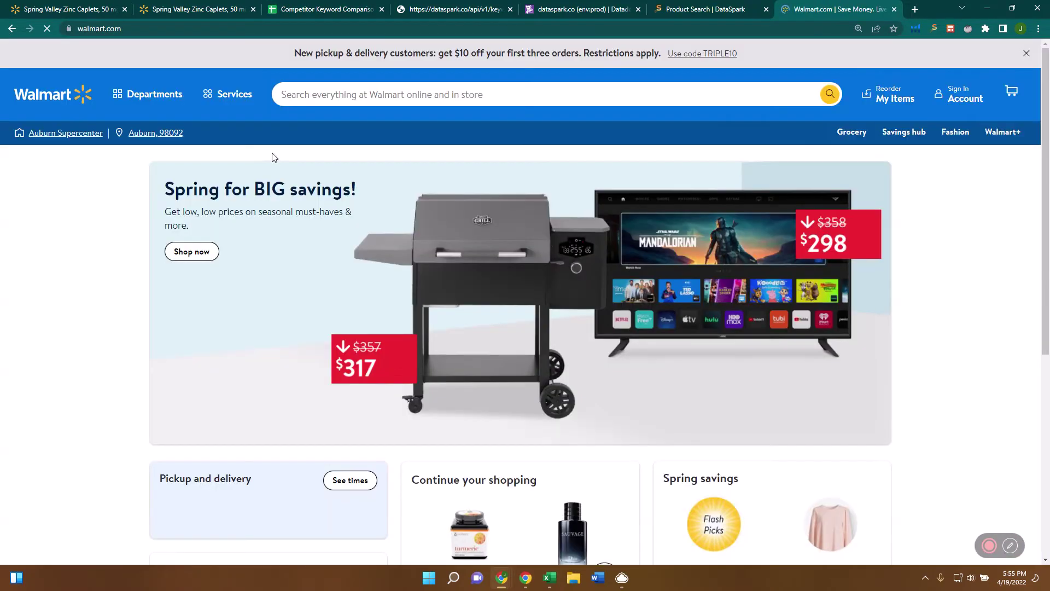
Open Walmart.com in a new tab and search for 'lemon'
click(372, 94)
text(lemon)
key(Return)
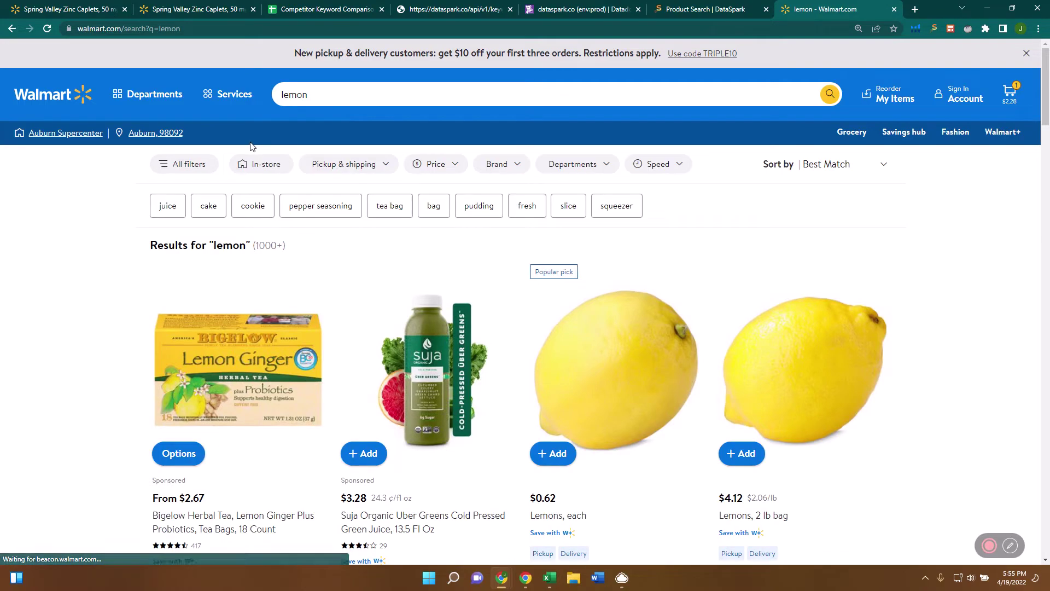
Browse the lemon results and move on to page 2 of 25
scroll(389, 248, down, 3)
scroll(389, 252, down, 6)
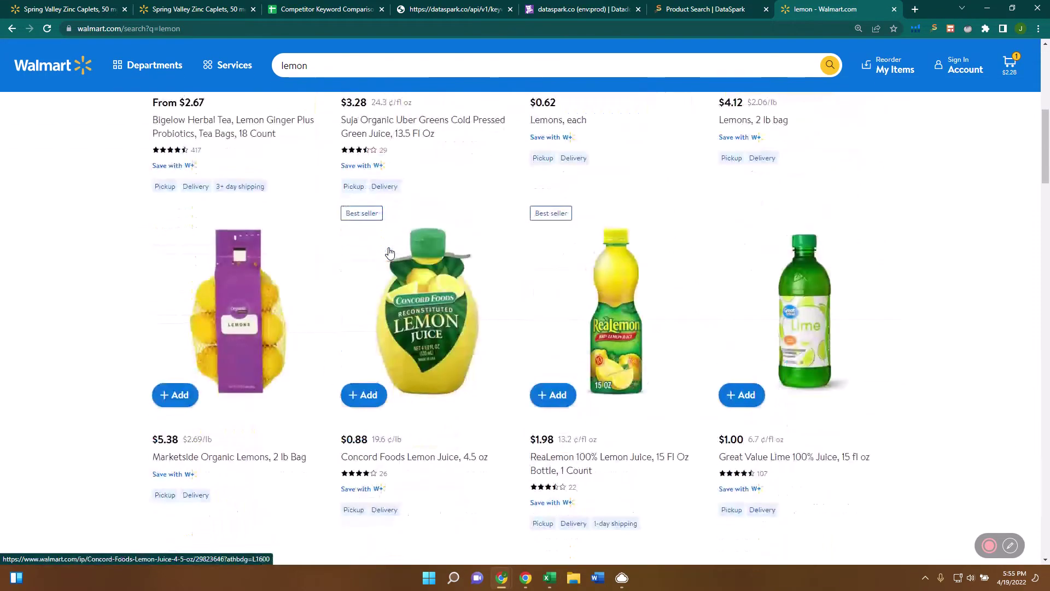
scroll(383, 252, up, 7)
scroll(268, 274, up, 3)
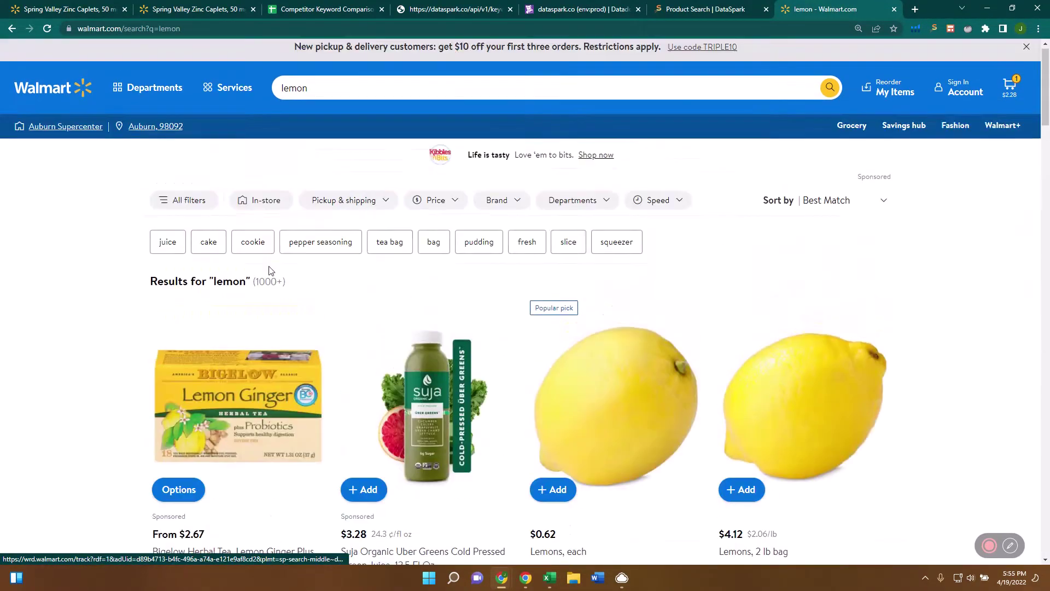
scroll(277, 375, down, 2)
scroll(492, 333, down, 5)
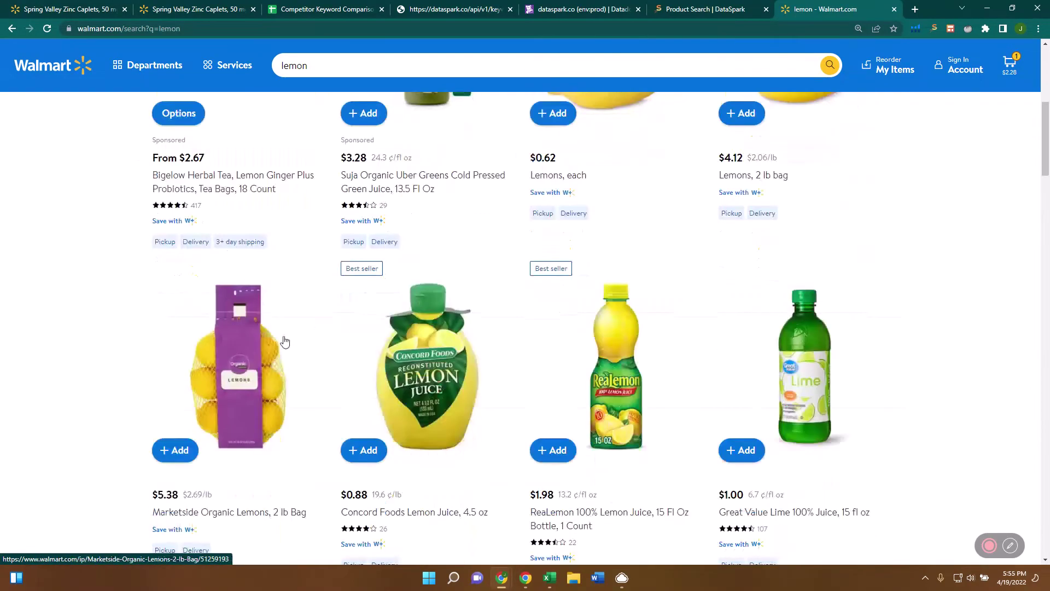
scroll(492, 329, down, 10)
scroll(494, 327, down, 20)
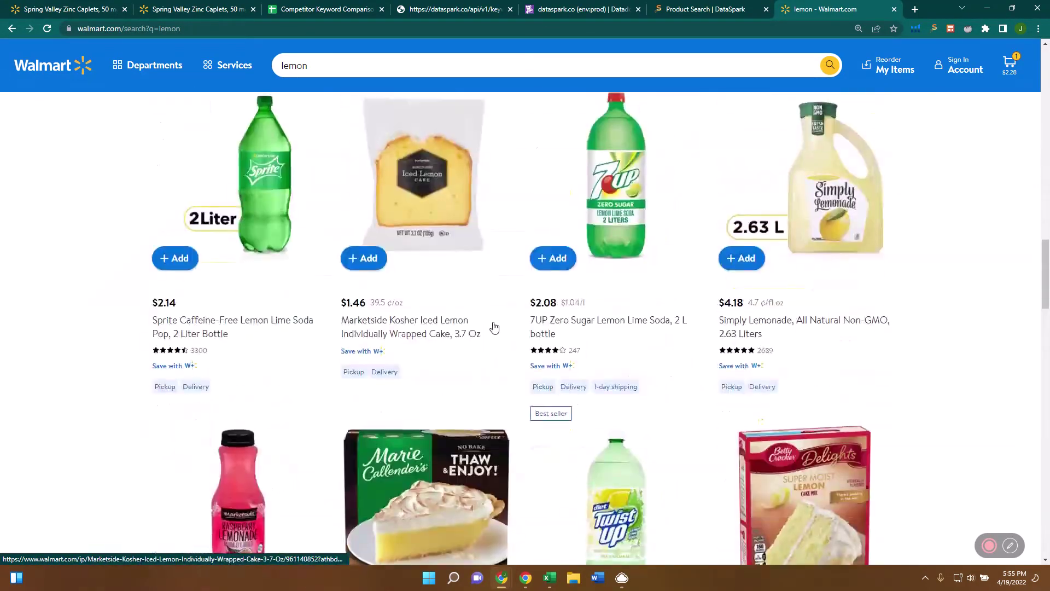
scroll(494, 327, down, 12)
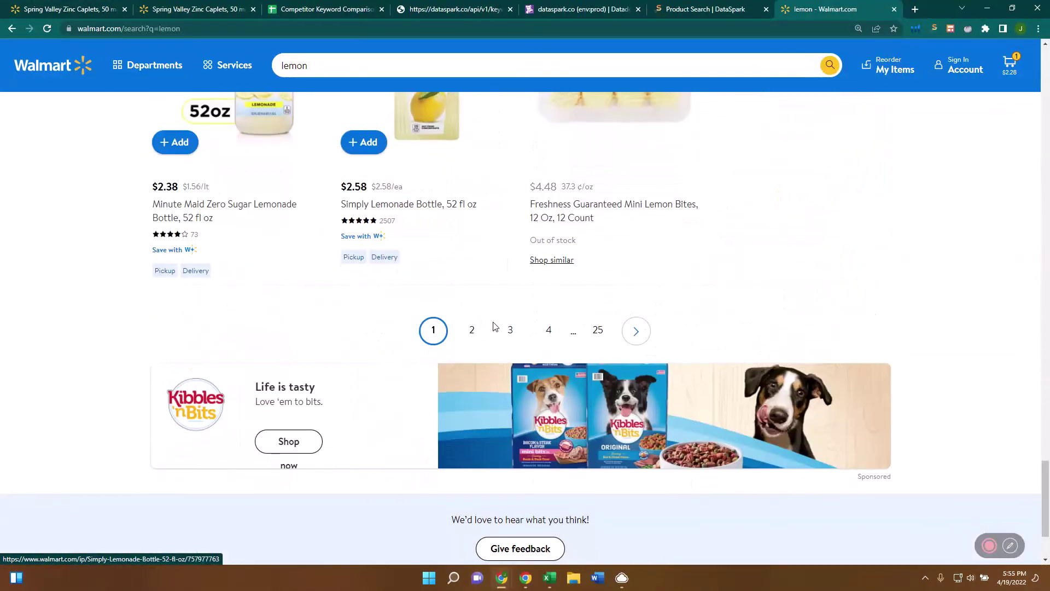
scroll(493, 327, up, 5)
click(647, 403)
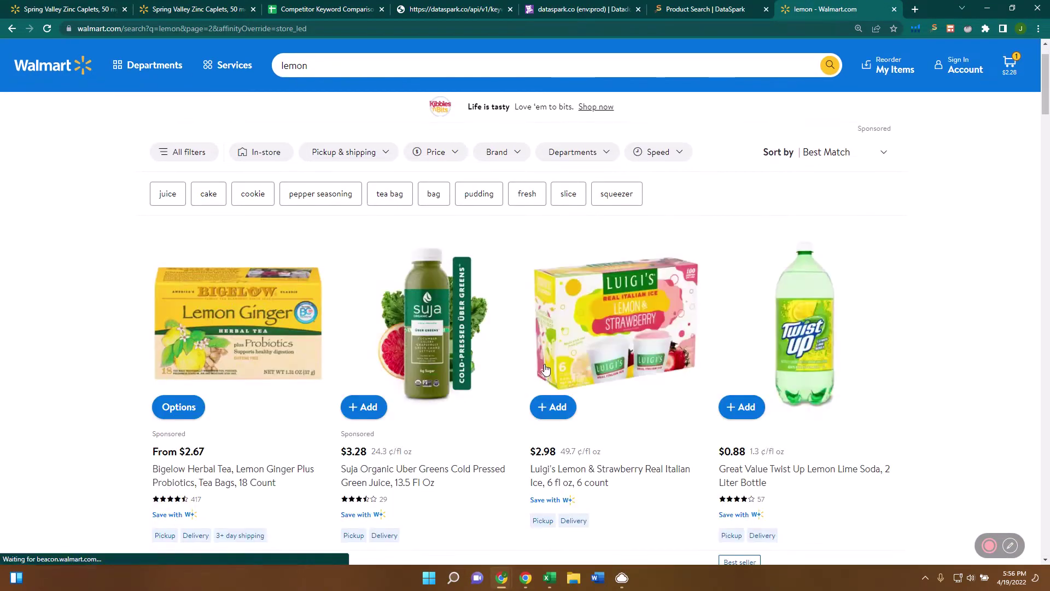
scroll(533, 361, down, 15)
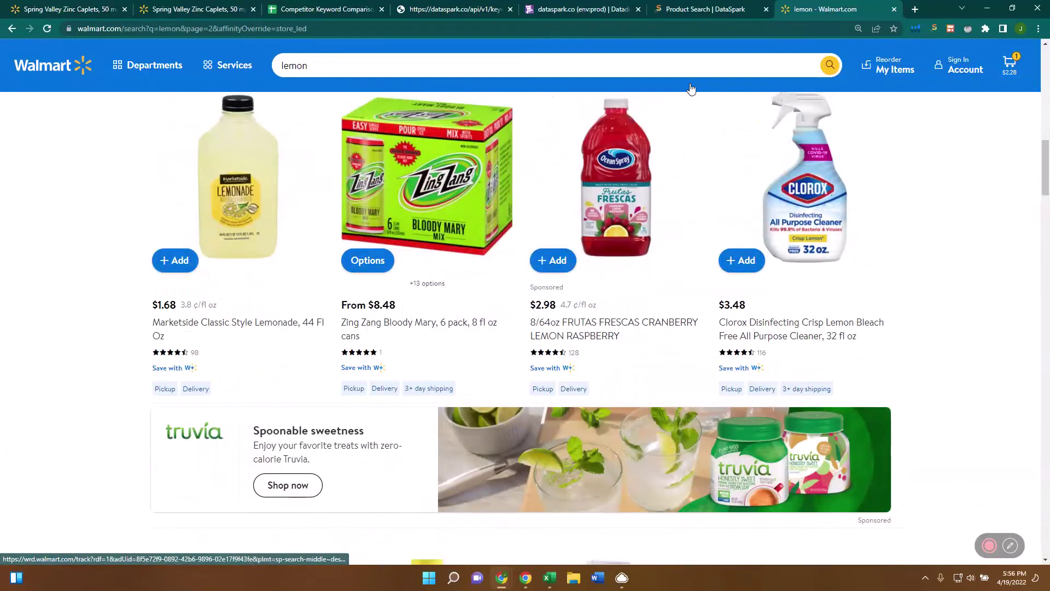
Back in the Competitor Keyword Comparison sheet, review the Keyword column and the Weighted Average Reviews and Brand 3 Share headers
click(324, 7)
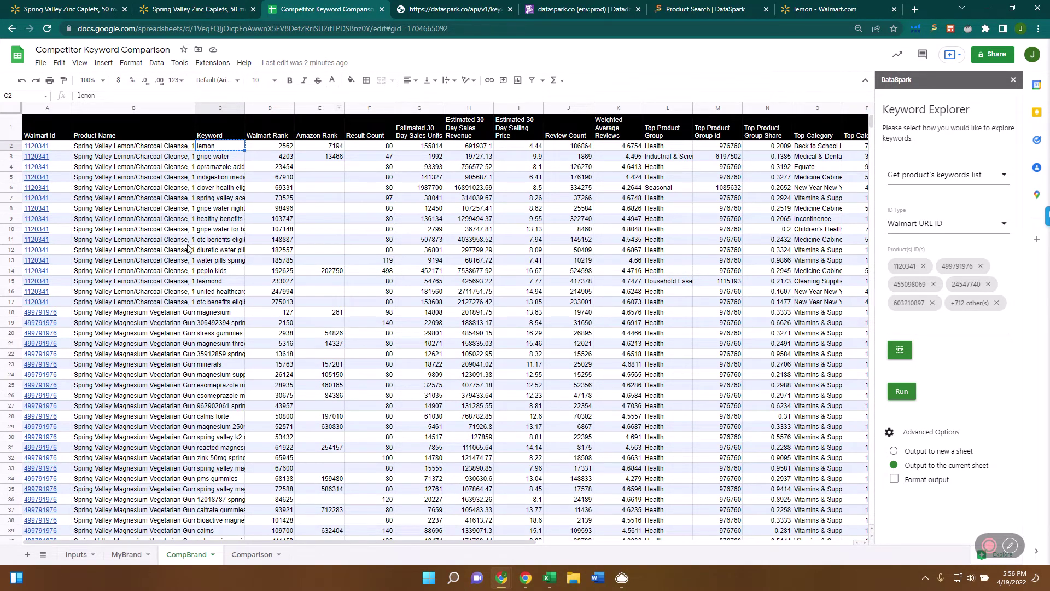
click(101, 168)
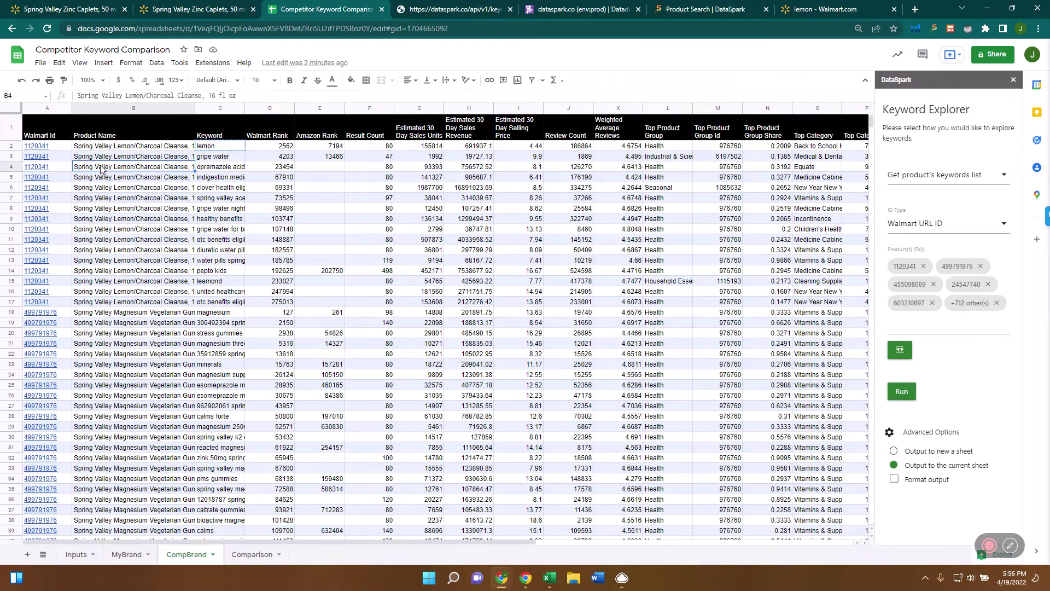
click(220, 107)
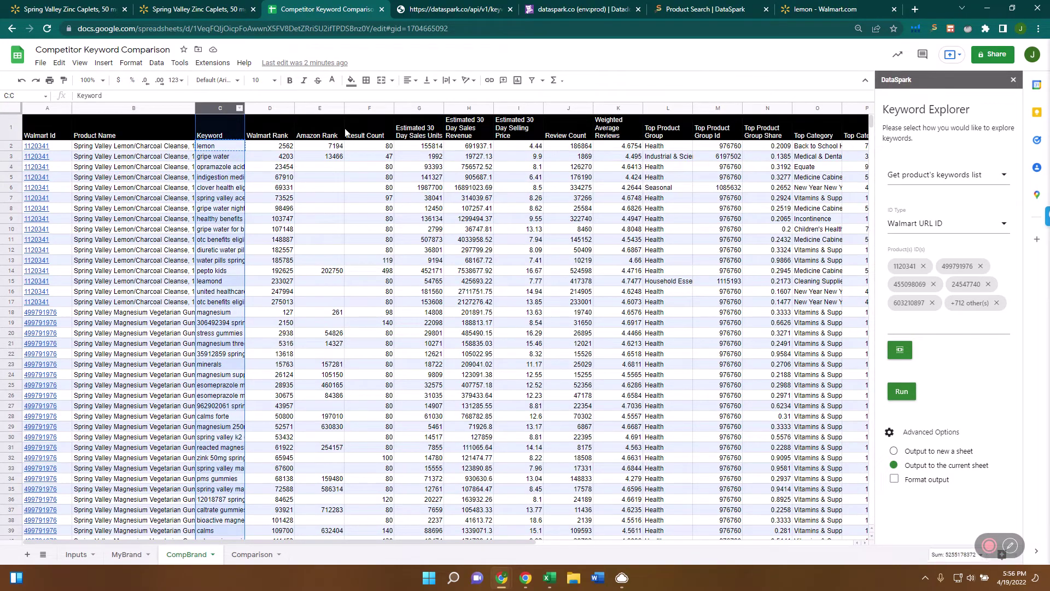
click(618, 129)
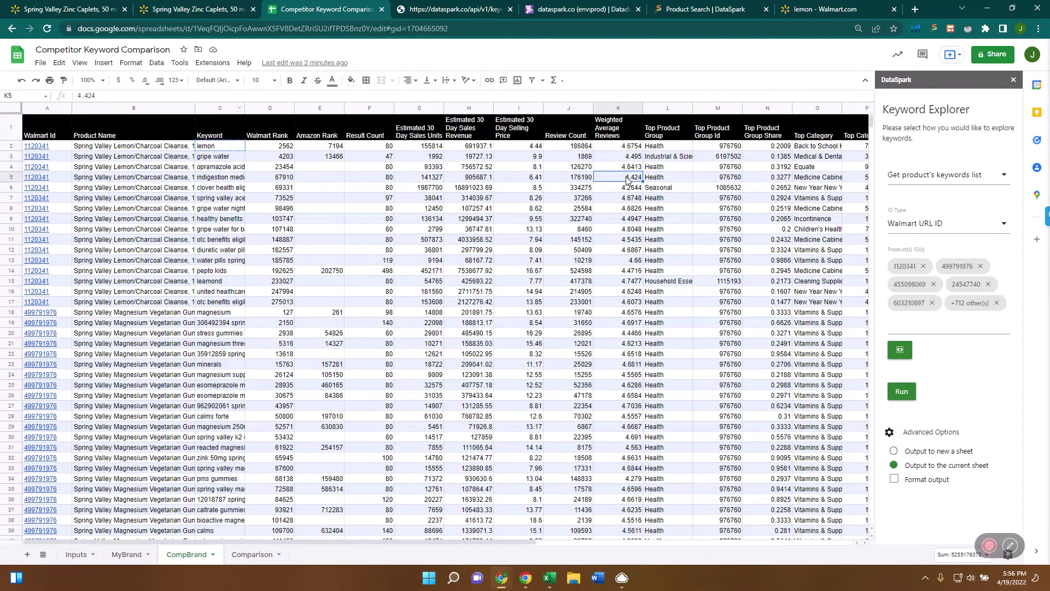
key(Right)
key(Right)
key(Right)
key(Right)
key(Right)
key(Right)
key(Right)
key(Right)
key(Right)
key(Right)
key(Right)
key(Right)
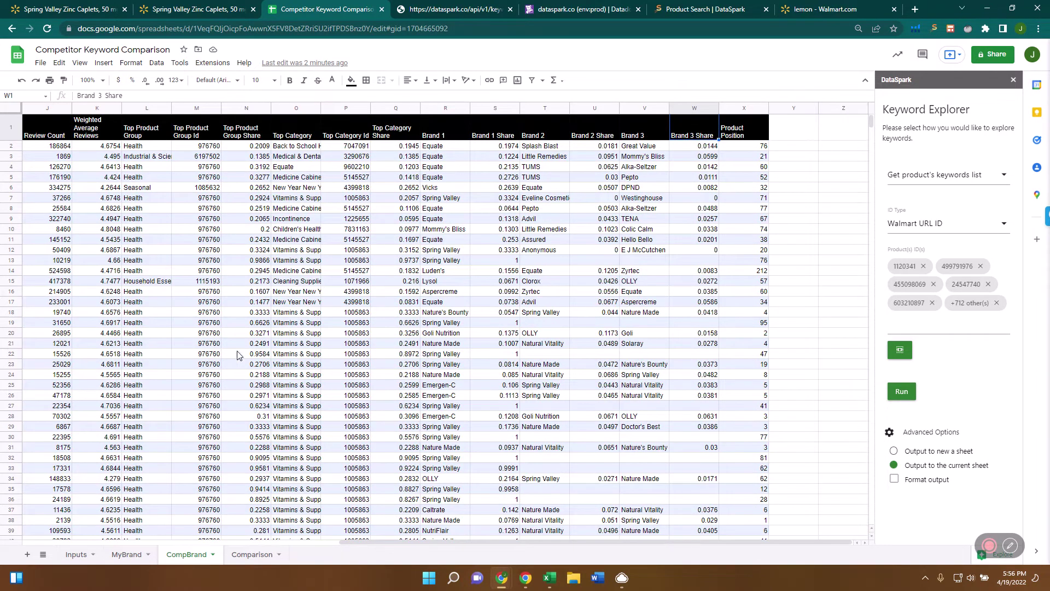
On the Inputs sheet, select the MyBrand Items and CompBrand Items columns
click(76, 554)
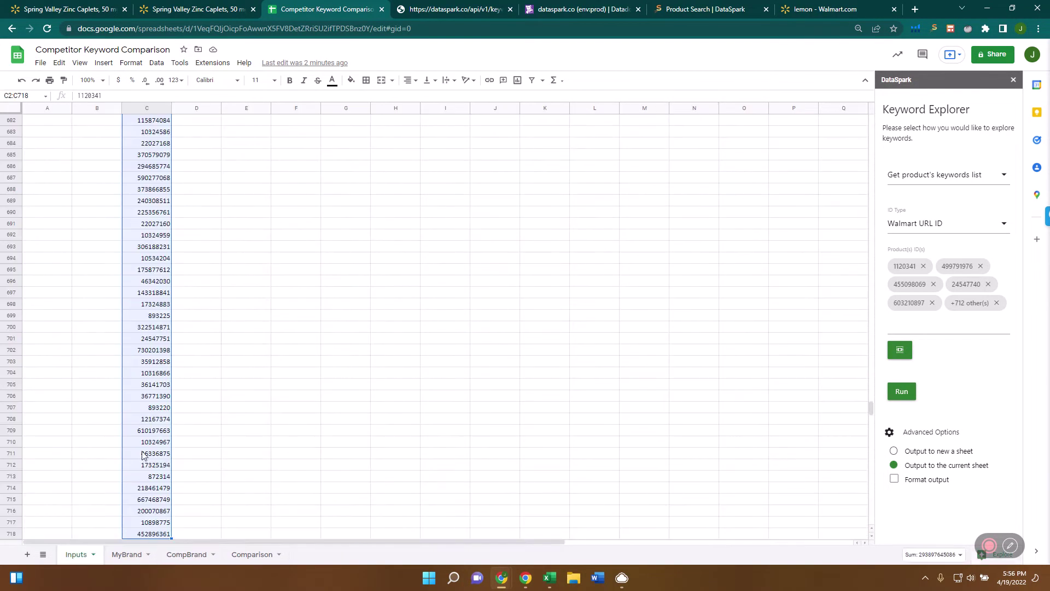
key(ctrl+Home)
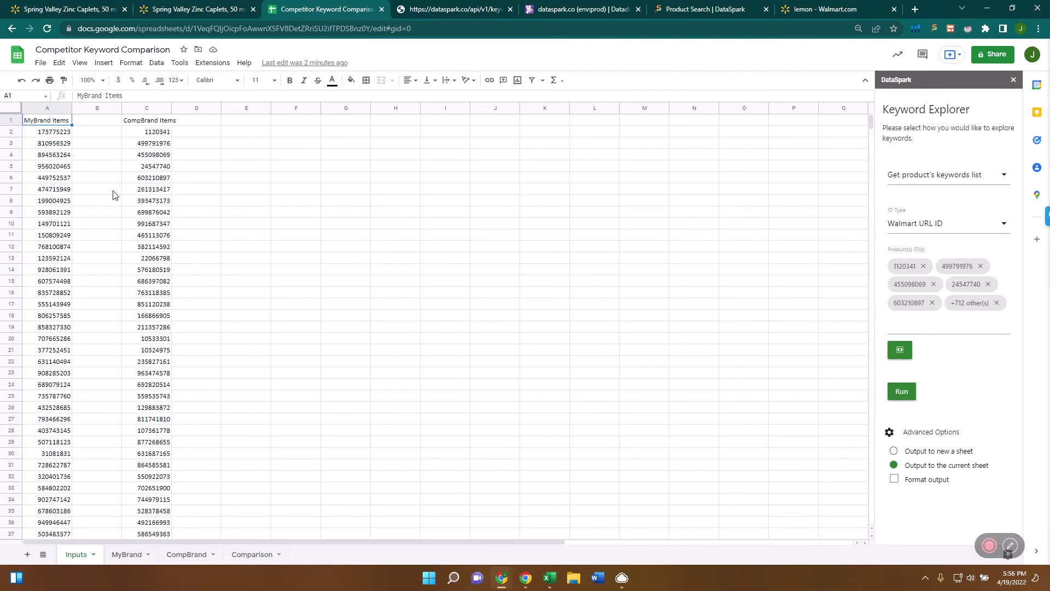
click(51, 109)
click(150, 108)
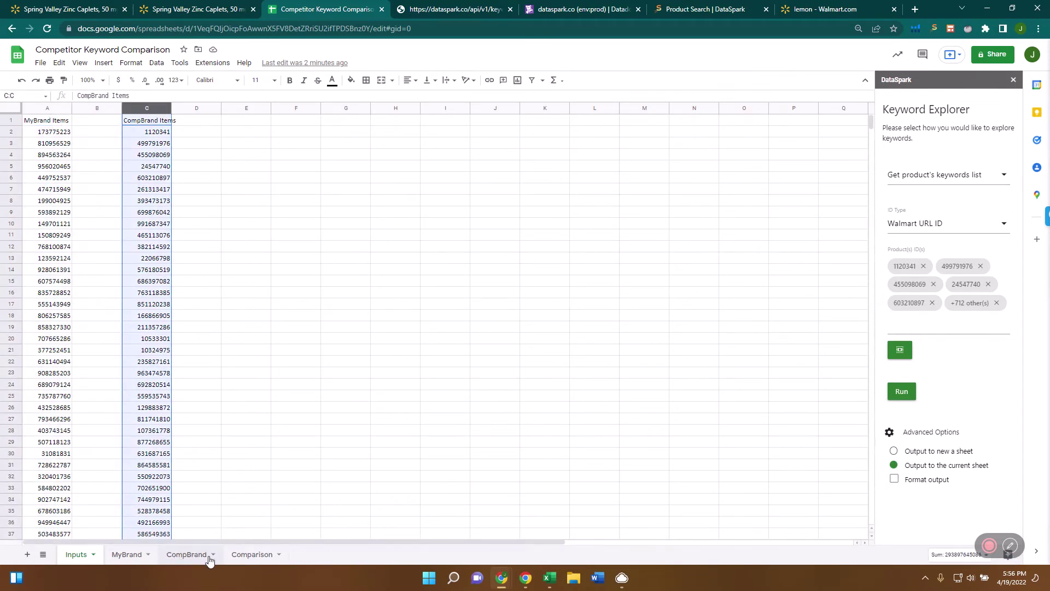
On the Comparison sheet, review the vitamin c row's rank, # Items and Best Rank formulas
click(252, 555)
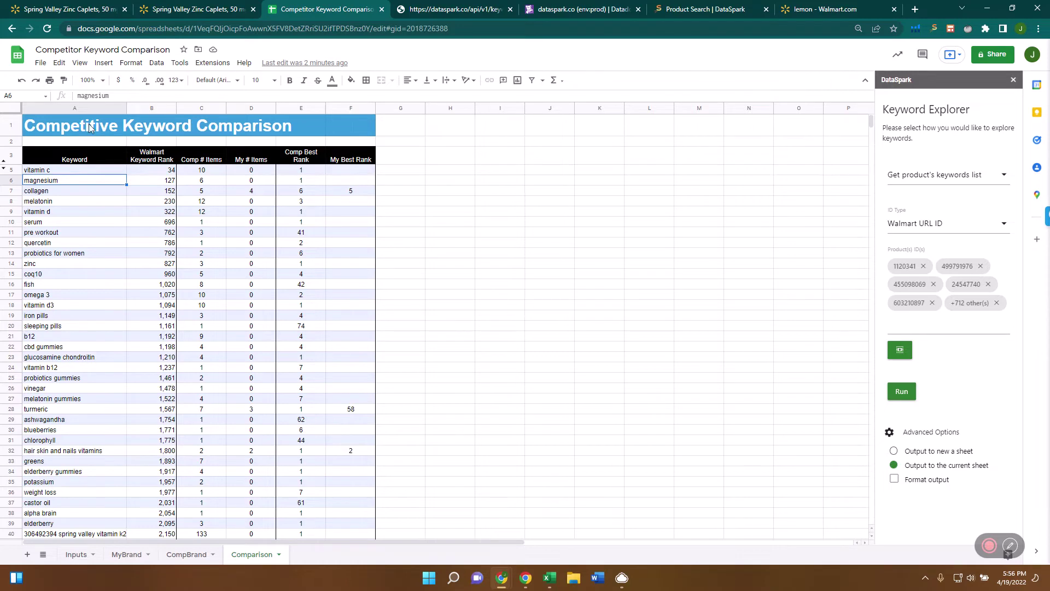
click(42, 173)
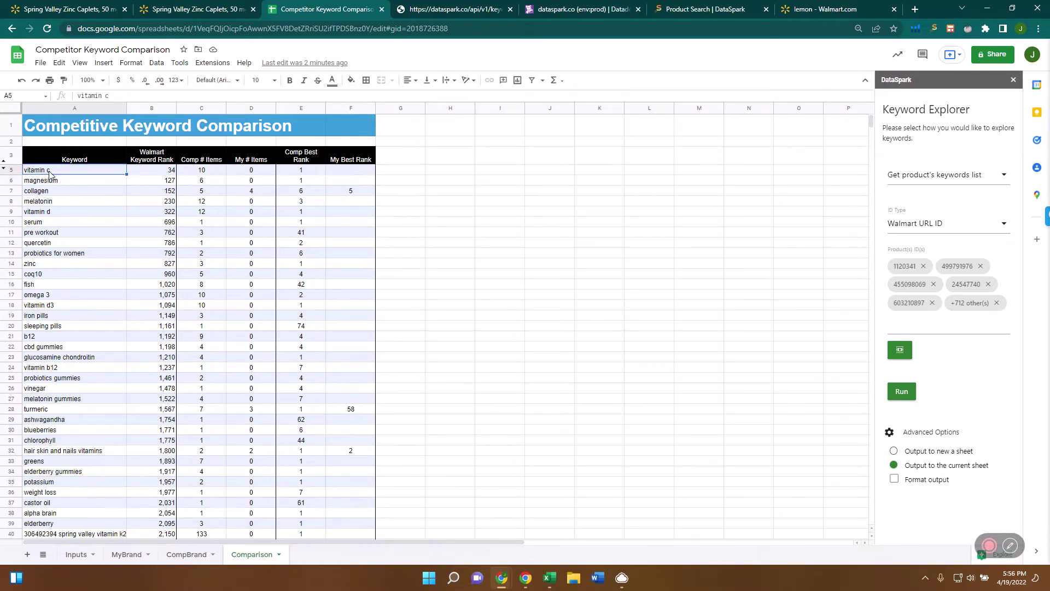
click(146, 173)
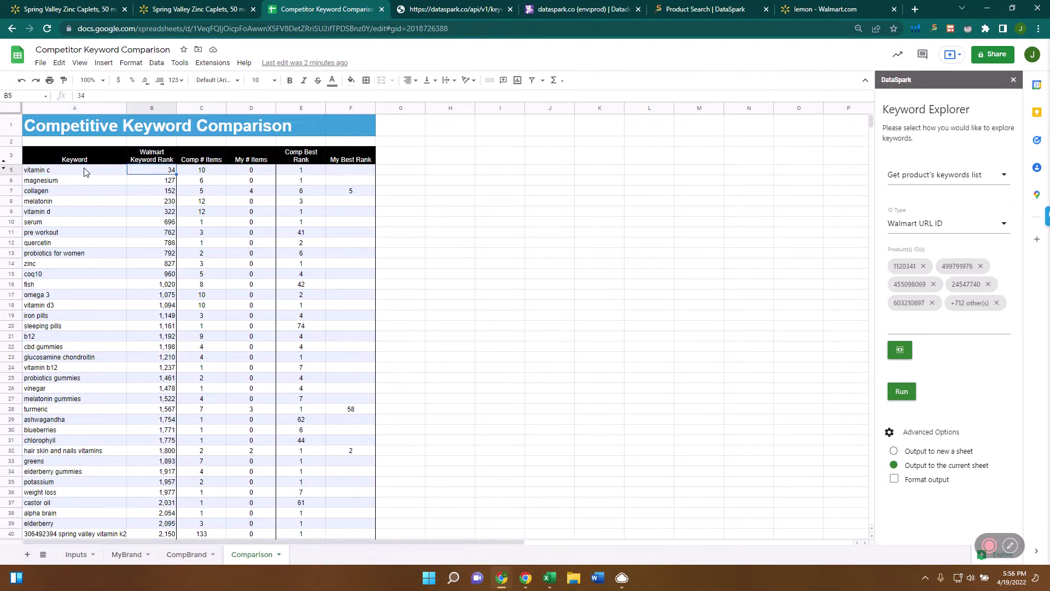
click(201, 170)
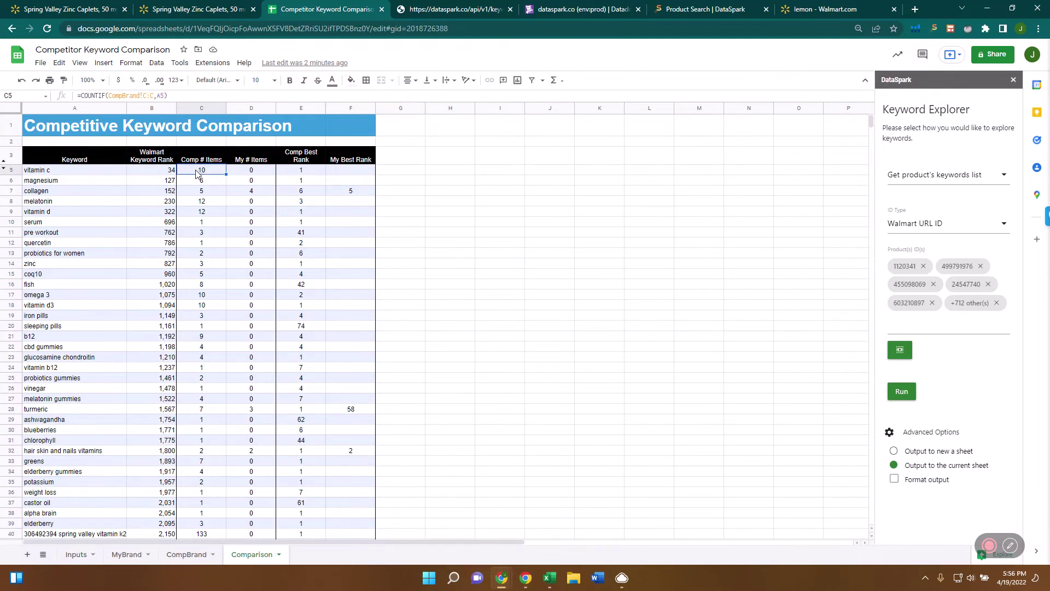
click(68, 172)
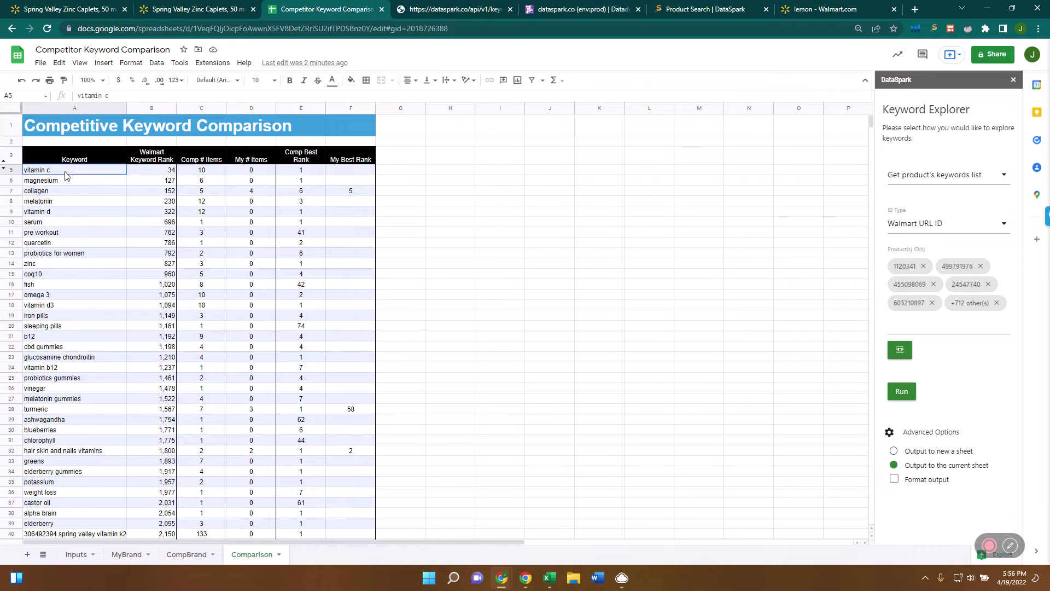
click(253, 171)
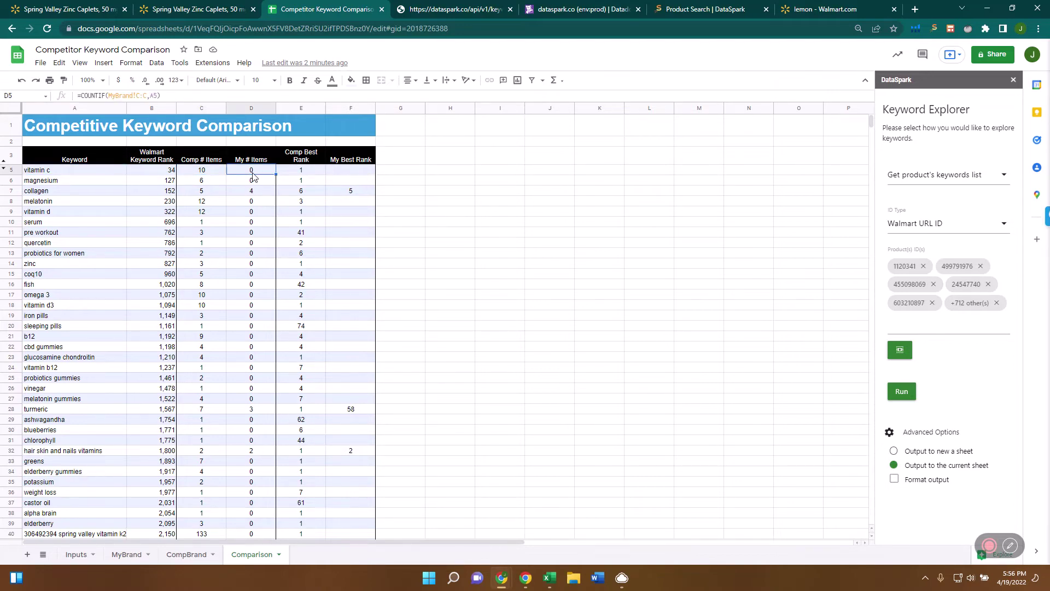
click(303, 173)
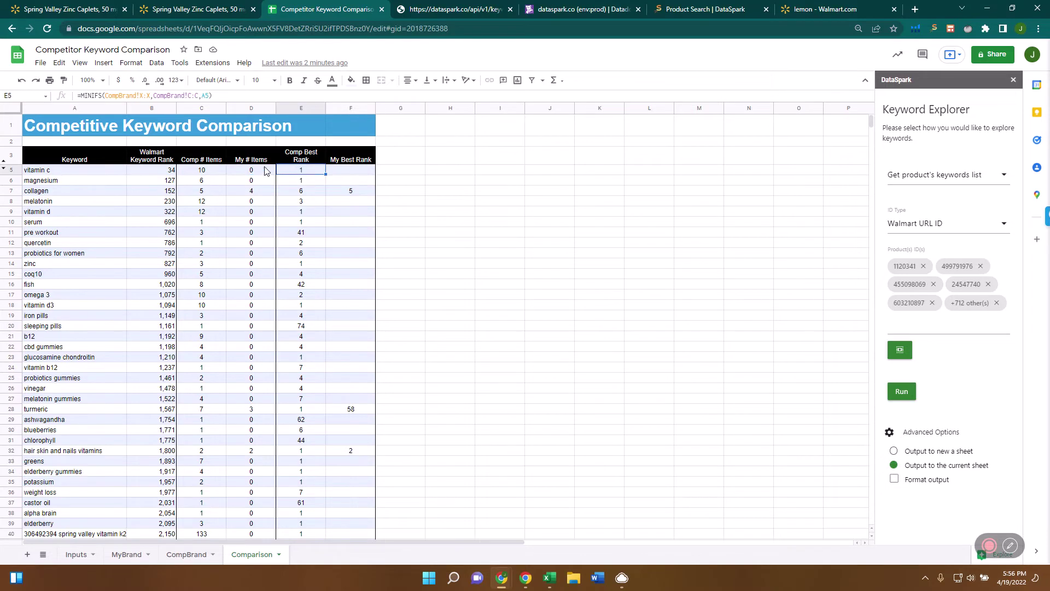
click(309, 171)
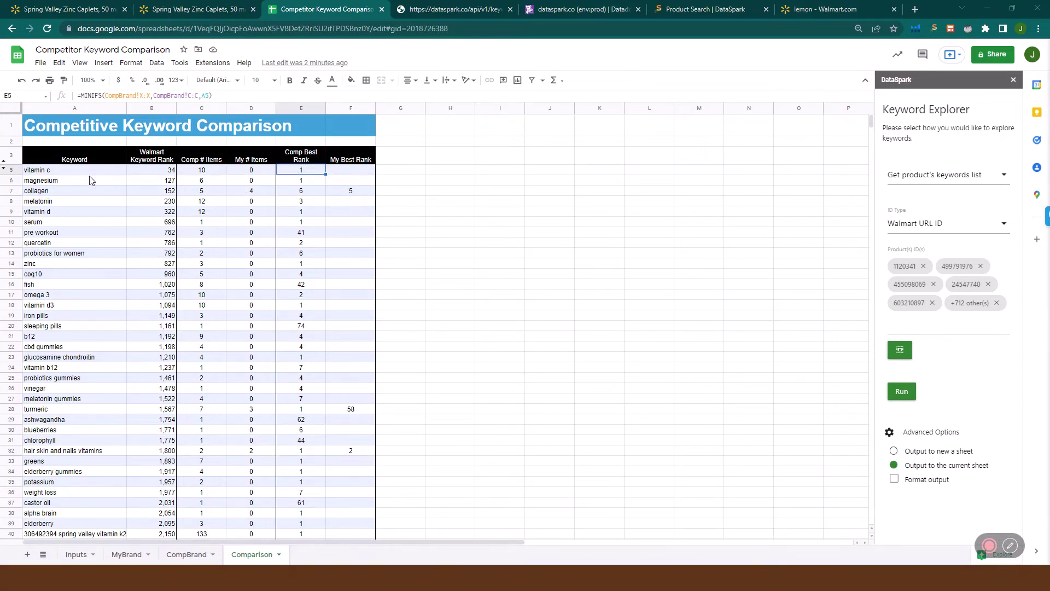
click(347, 169)
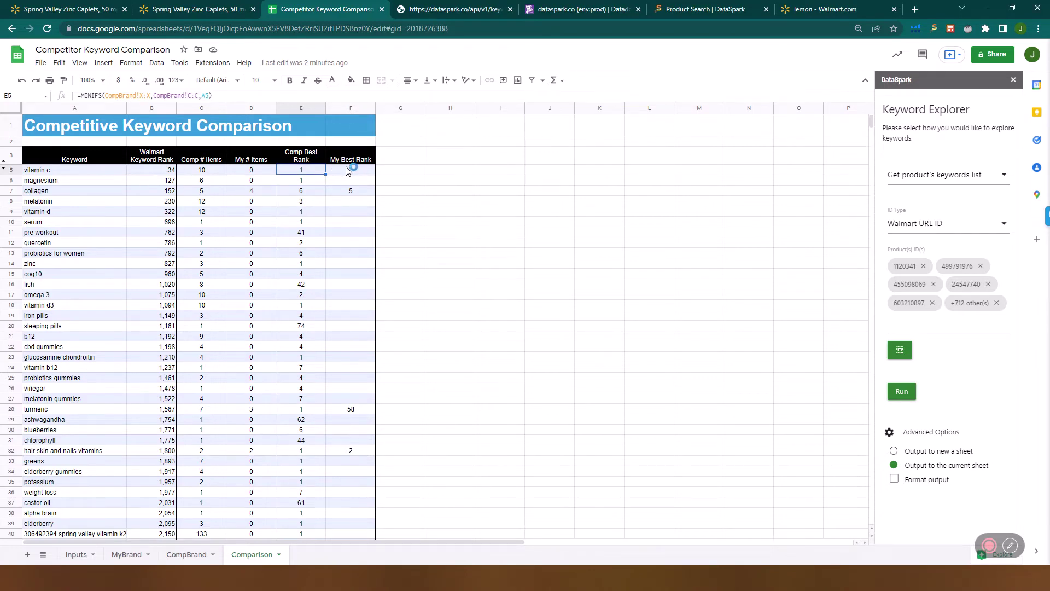
click(268, 173)
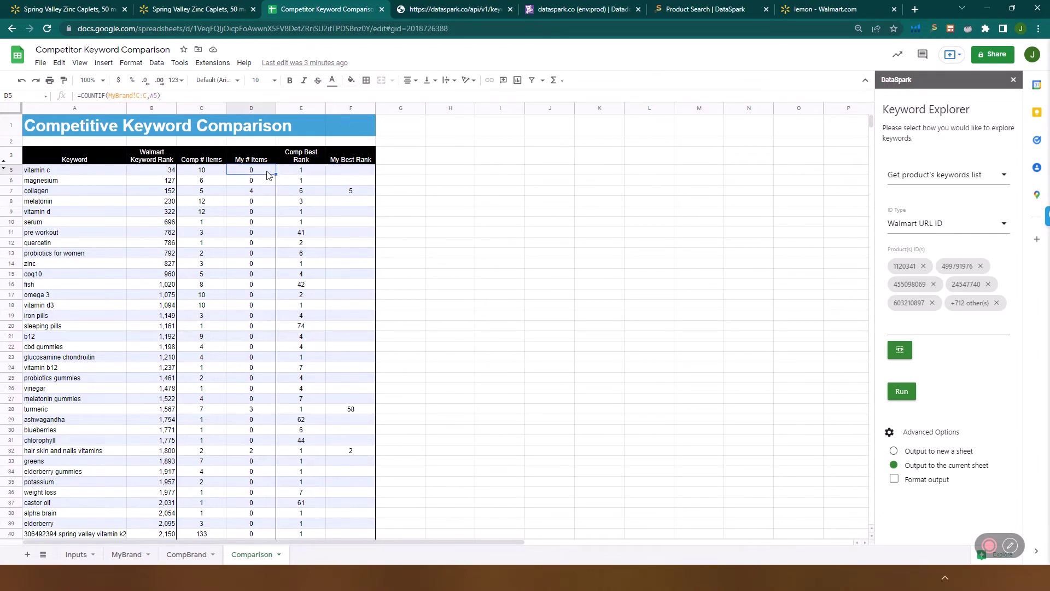
Walk through the collagen, serum, quercetin, coq10, iron pills, glucosamine chondroitin and b12 keywords, noting serum's rank 696
click(66, 194)
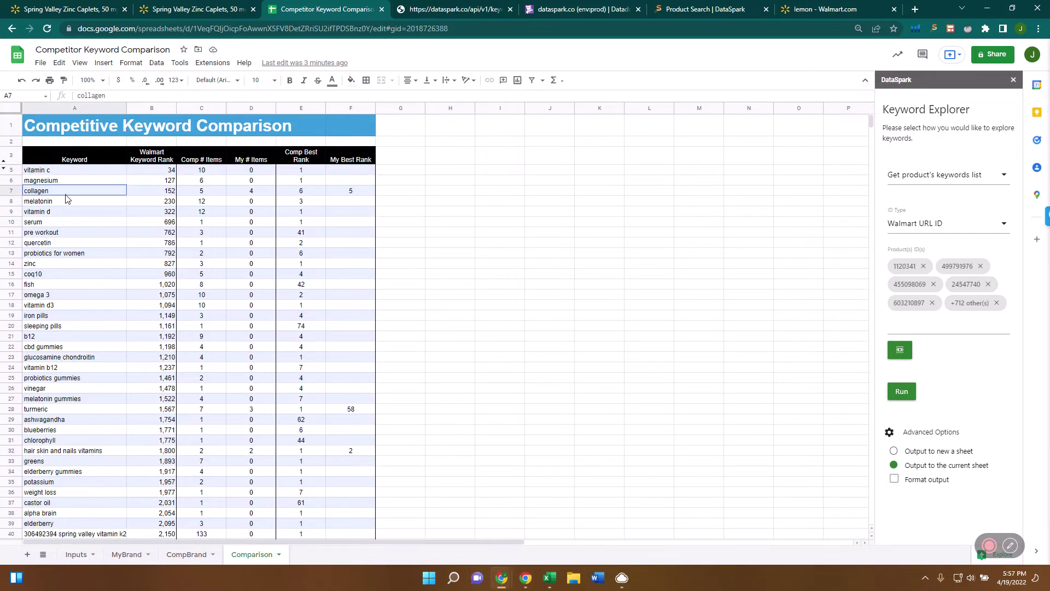
scroll(231, 221, down, 10)
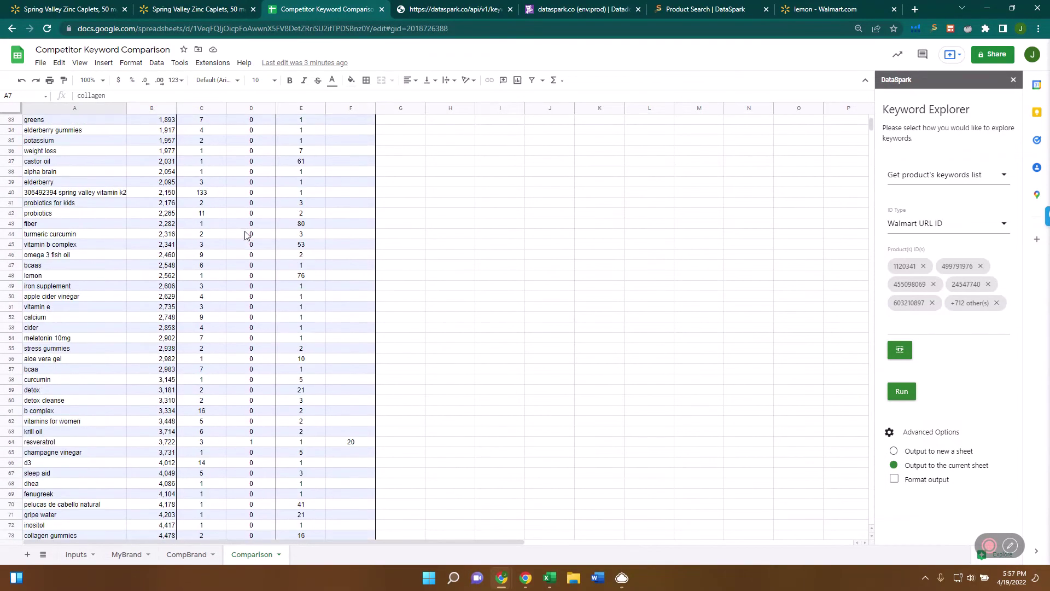
scroll(245, 235, up, 11)
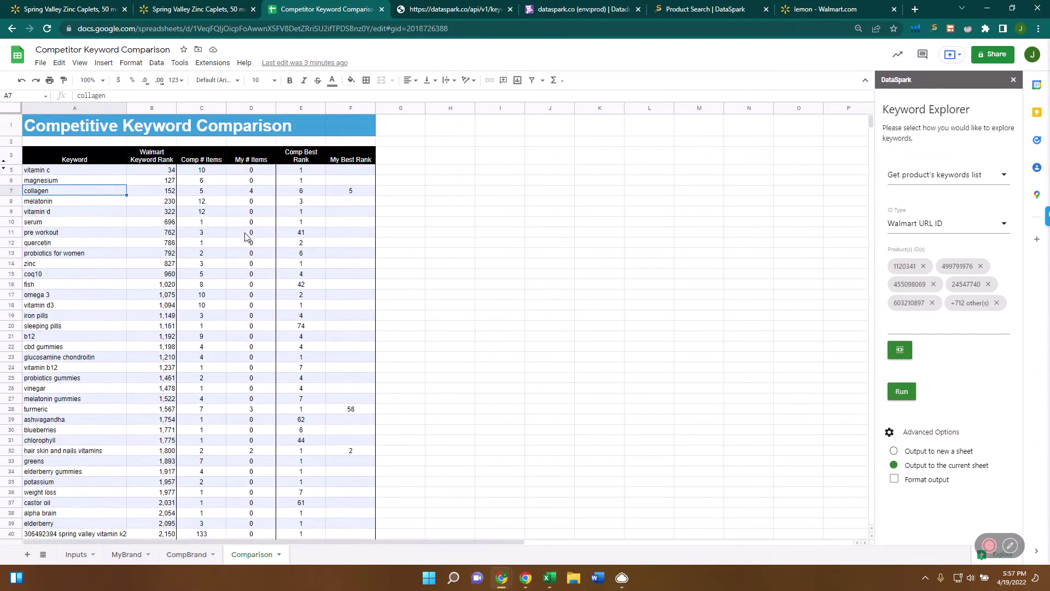
click(255, 105)
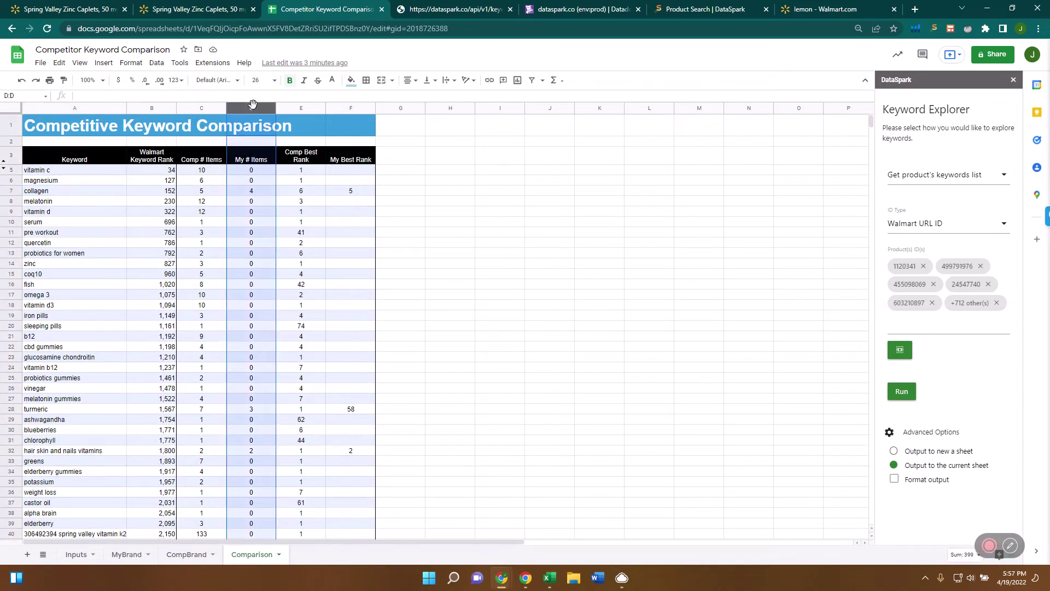
click(250, 172)
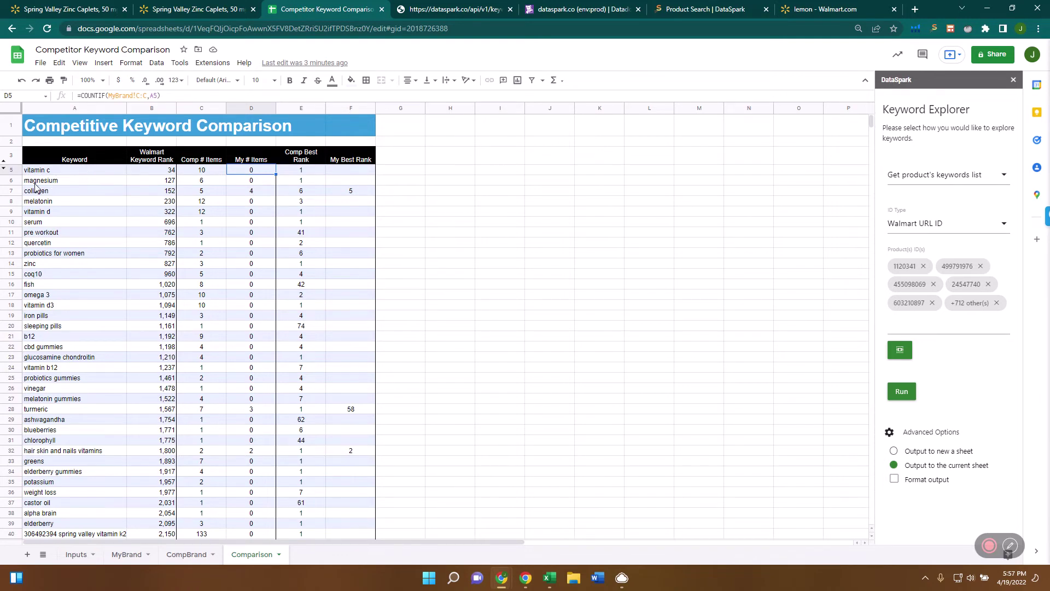
click(74, 192)
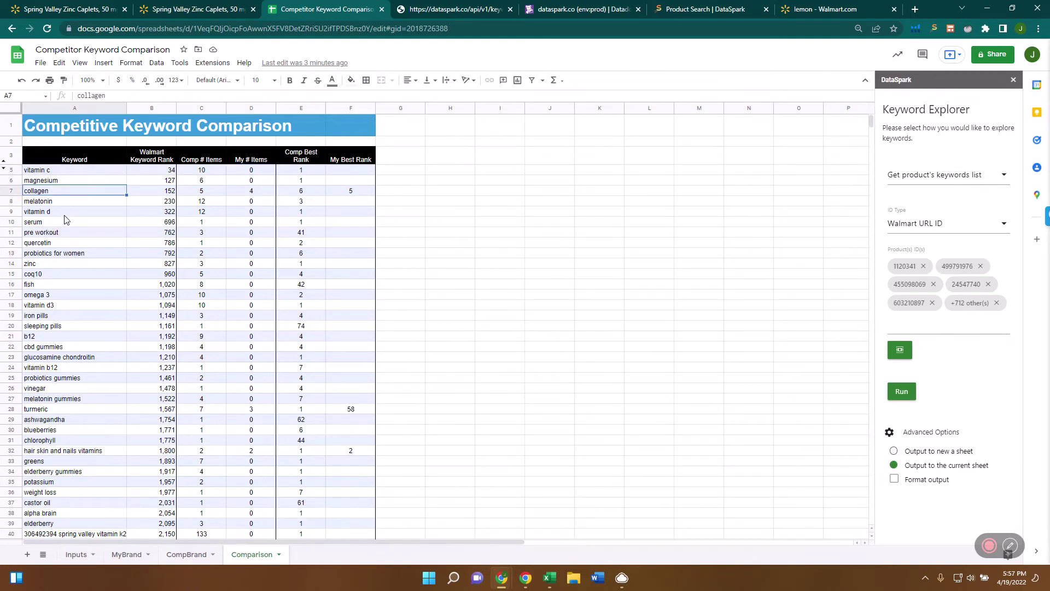
click(66, 221)
click(60, 245)
click(49, 274)
click(47, 315)
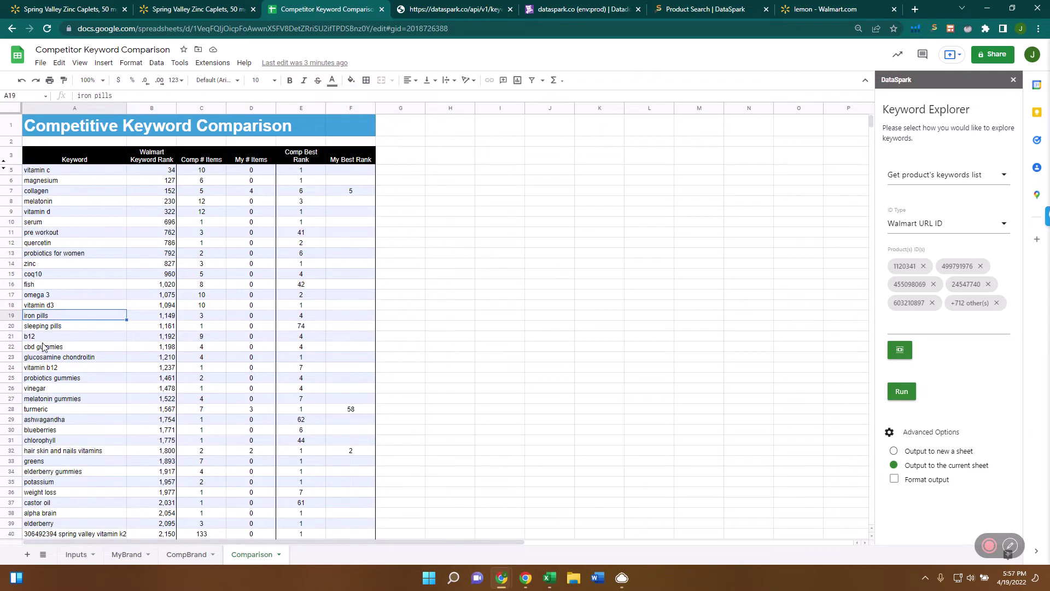
click(43, 357)
click(74, 335)
click(164, 222)
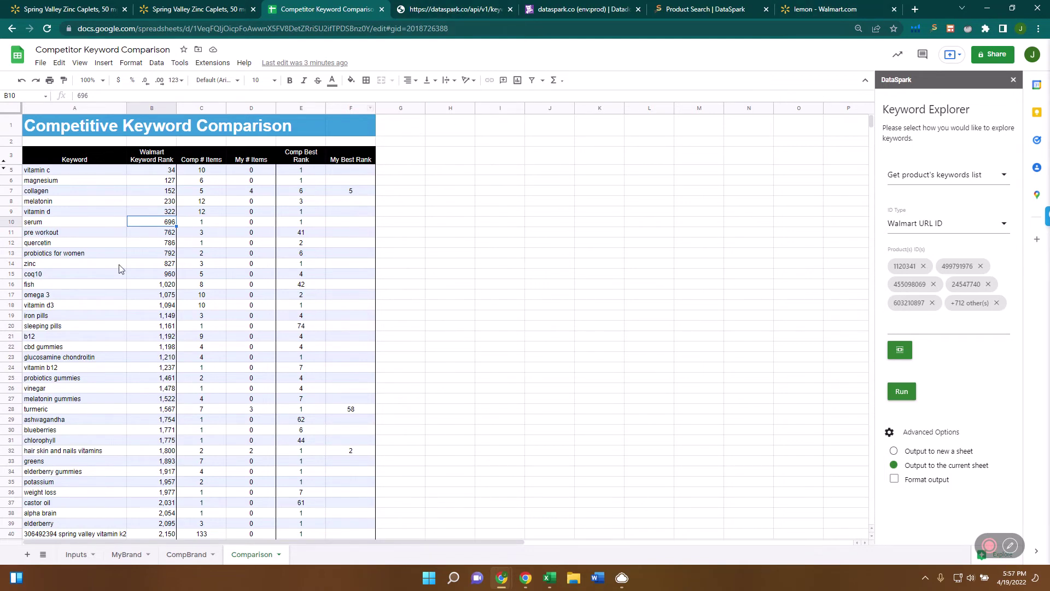
Copy competitor item ID 499791976 from the Inputs sheet
click(76, 557)
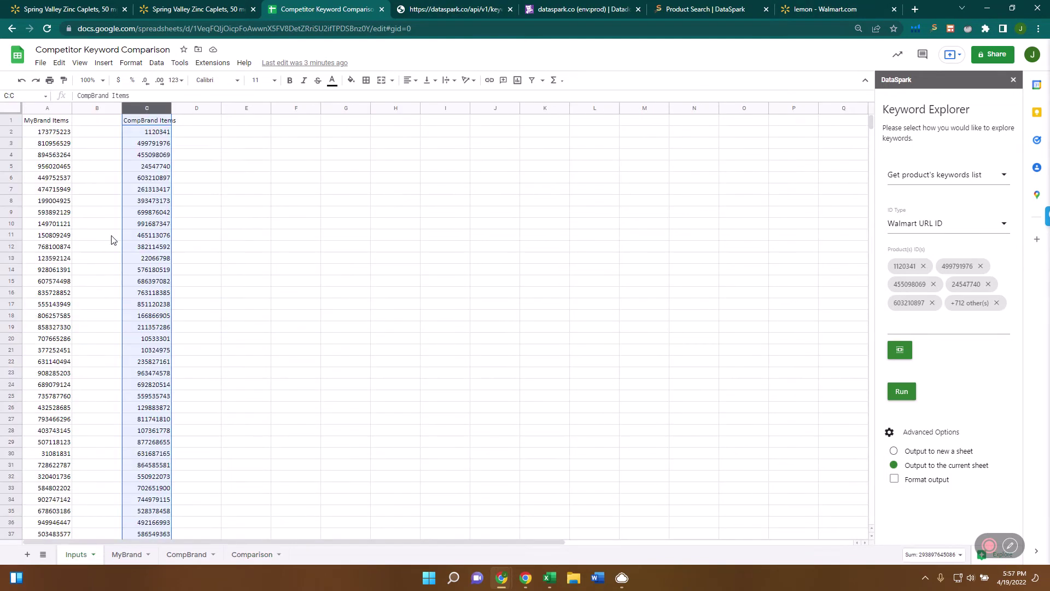
click(60, 132)
click(146, 144)
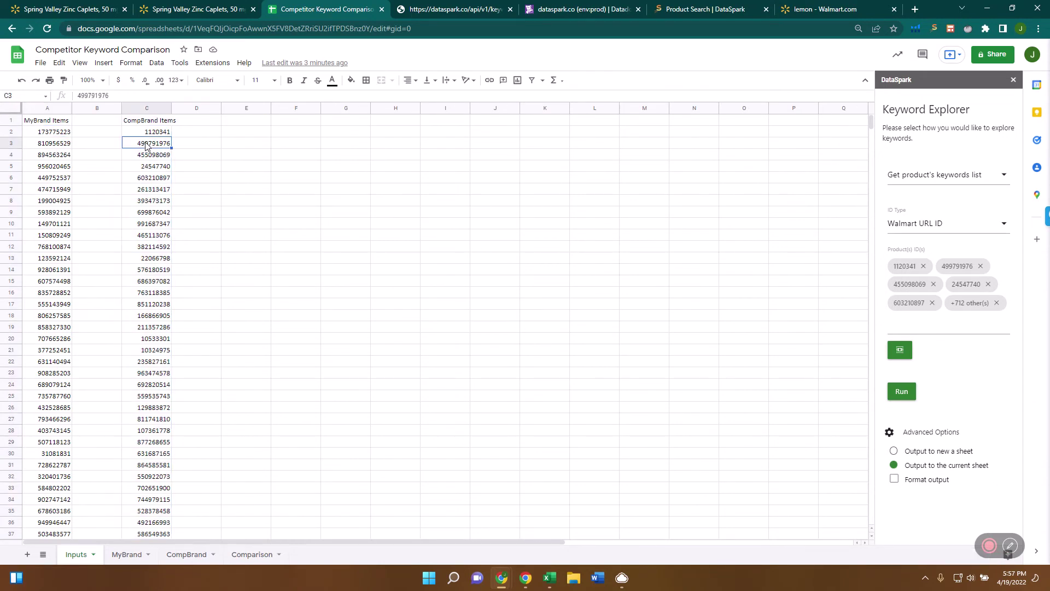
key(ctrl+c)
click(456, 10)
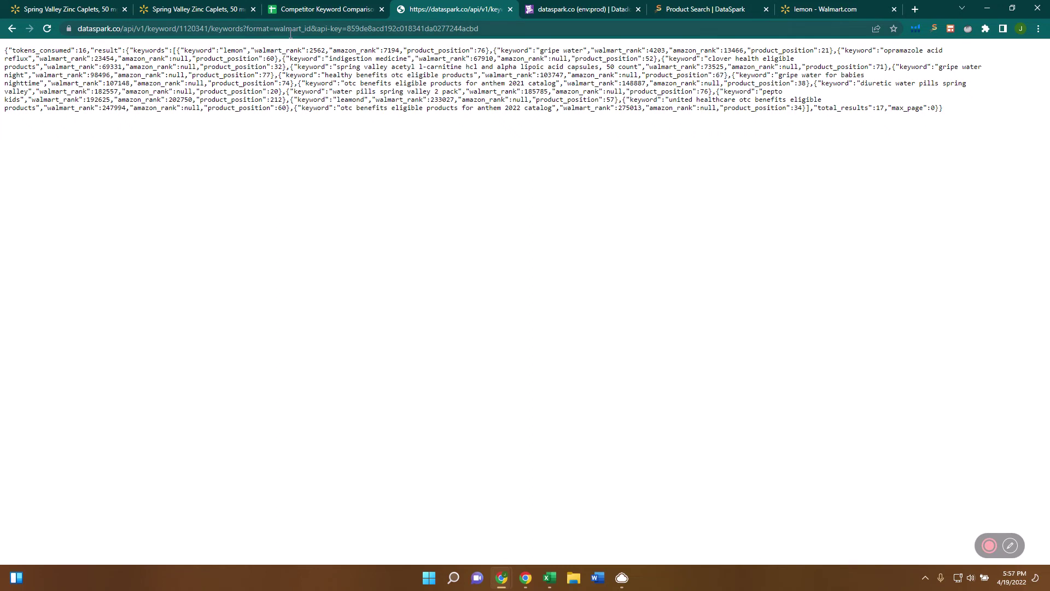
Replace the item ID in the DataSpark request URL with 499791976 and load its 83 keyword results
double_click(197, 28)
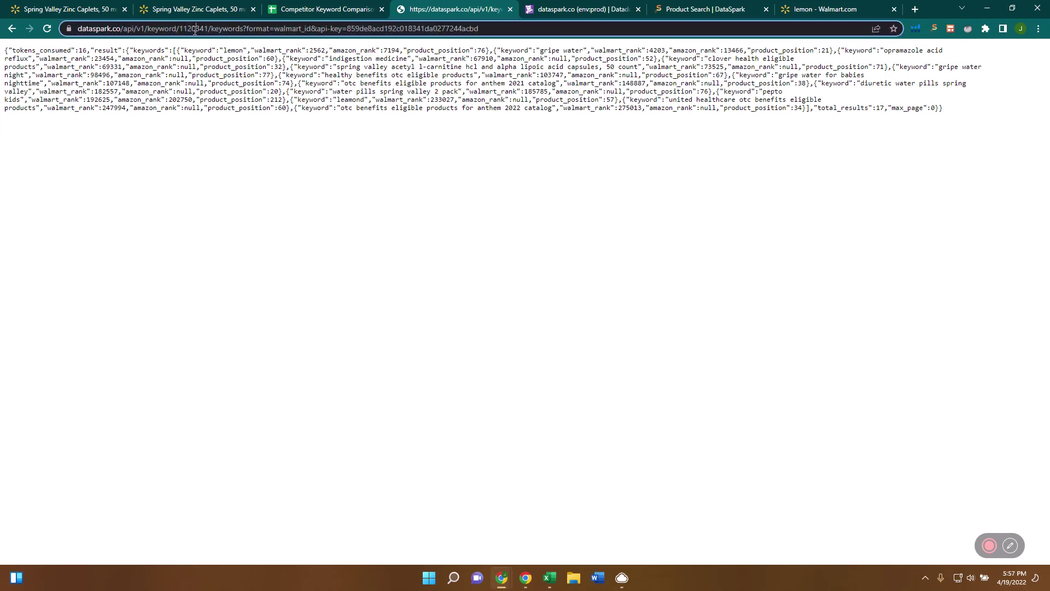
key(ctrl+v)
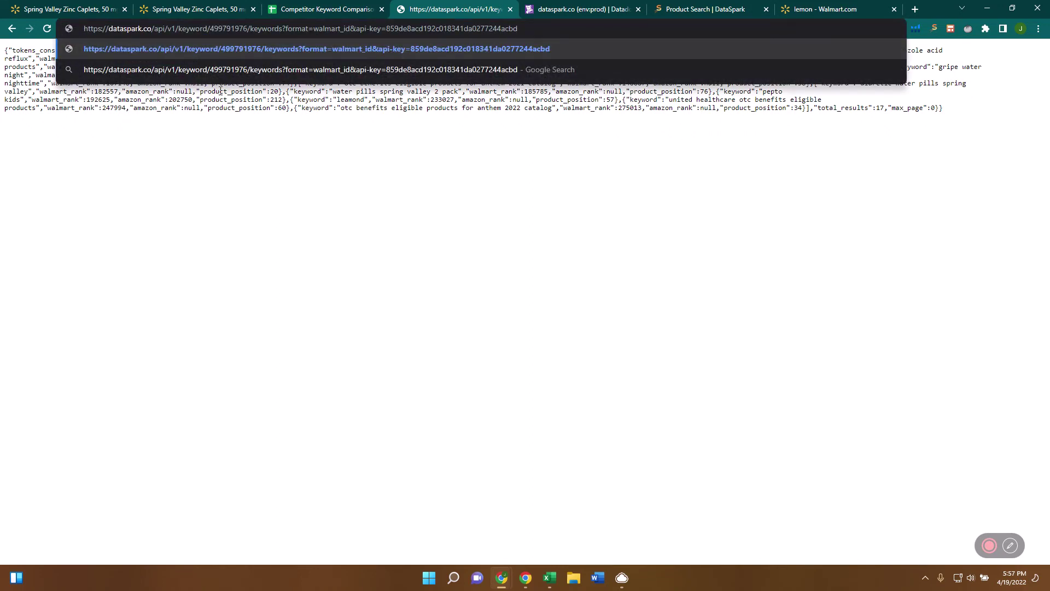
key(Return)
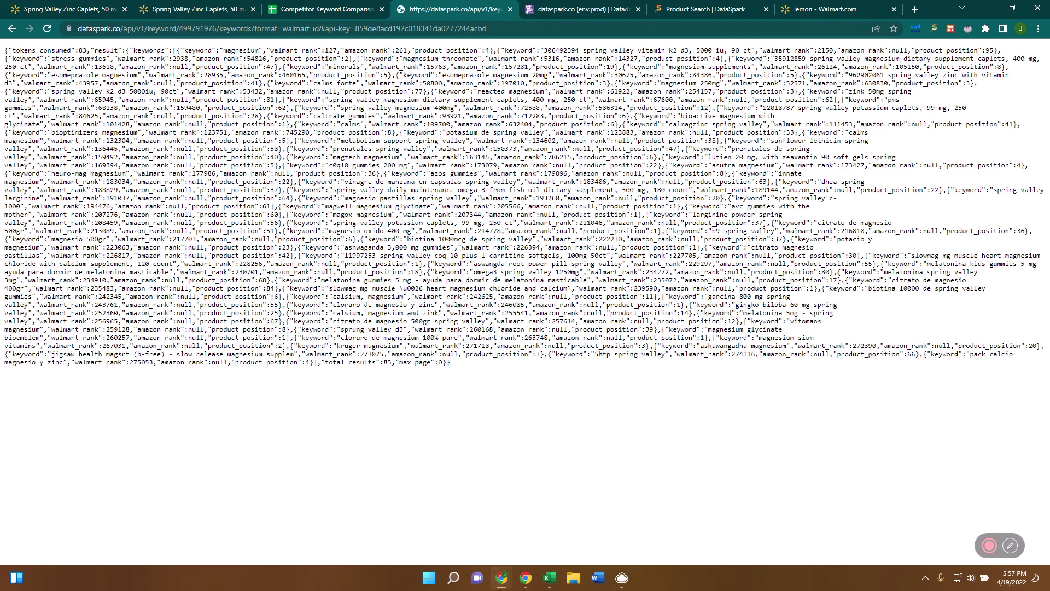